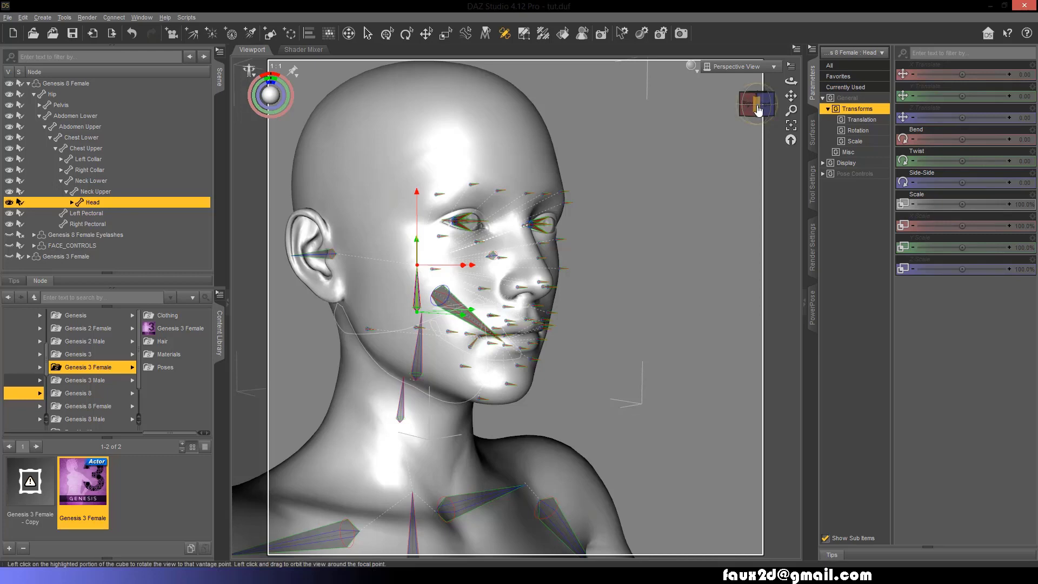
- Load Genesis 8 Basic Female and switch the viewport to textured shading
left_click(763, 111)
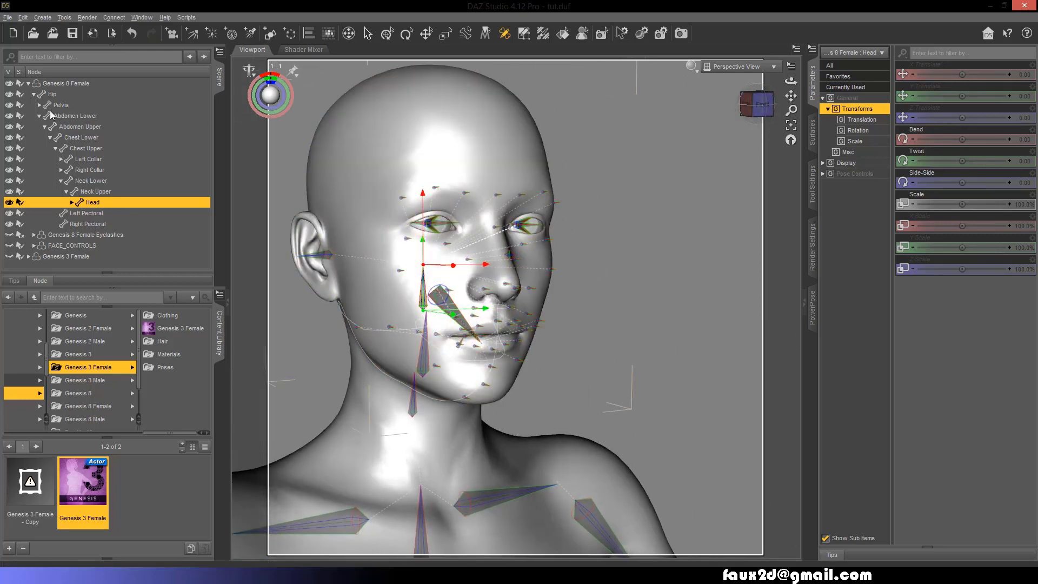
left_click(698, 115)
mouse_move(757, 105)
left_mouse_down()
mouse_move(767, 106)
mouse_move(757, 105)
left_mouse_up()
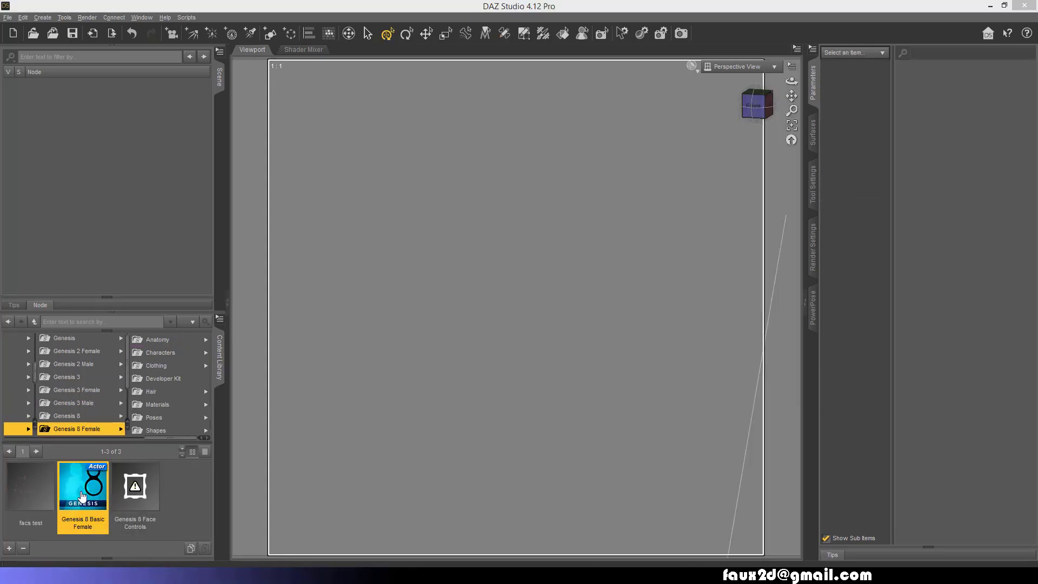
double_click(82, 496)
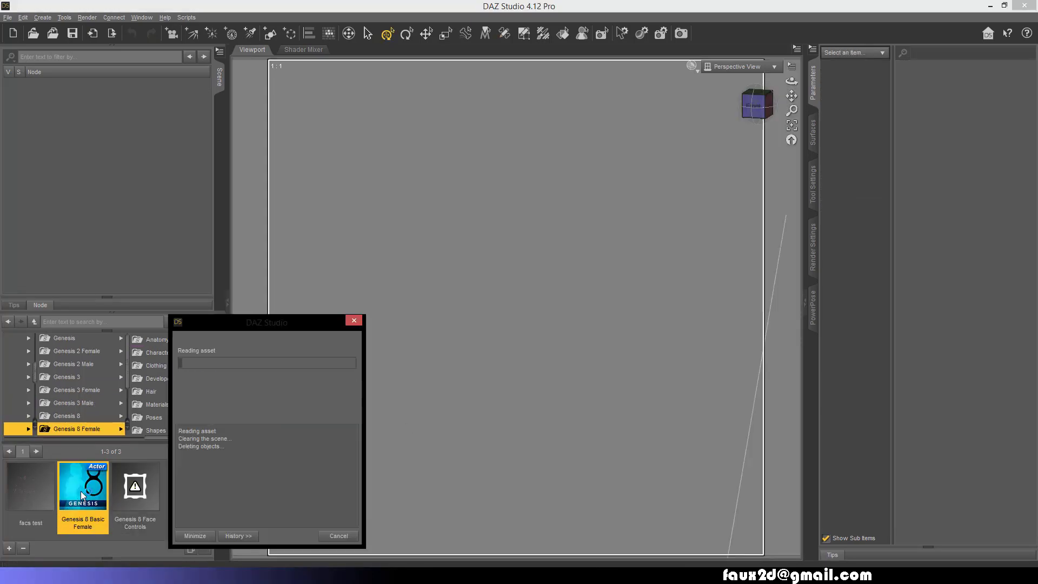
left_click(692, 66)
left_click(723, 172)
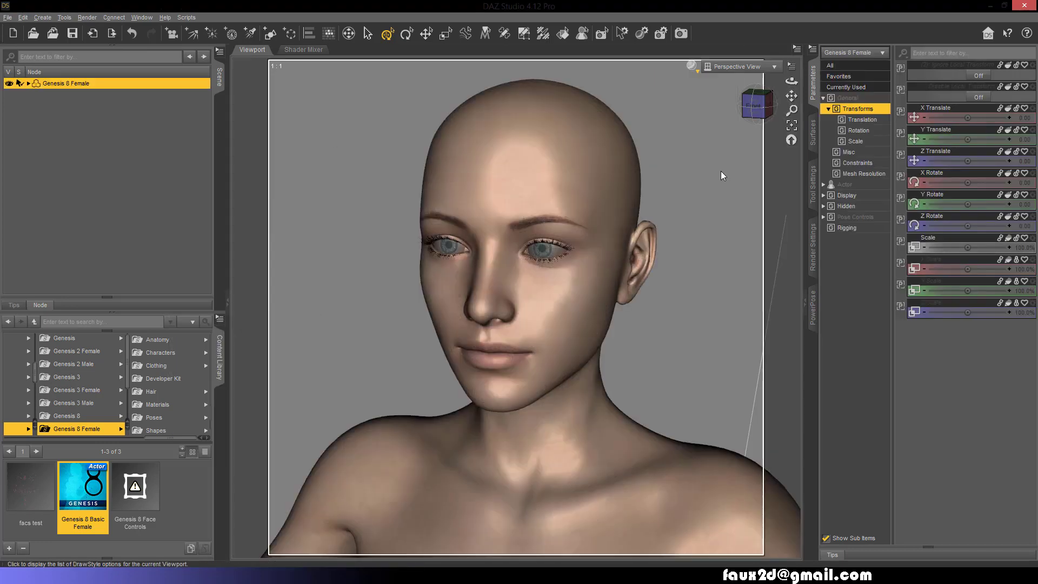
- Fit the Genesis 8 Face Controls rig and bring up the Head node's options
double_click(153, 487)
left_click(582, 359)
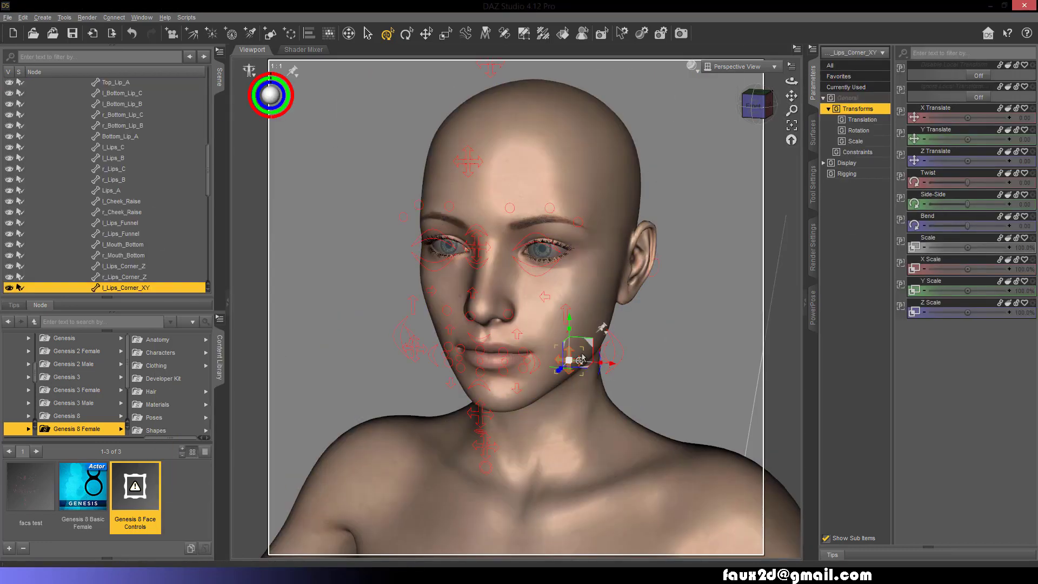
left_click(580, 112)
right_click(98, 84)
- Select all face control nodes and hide and lock X, Y and Z Translate
mouse_move(170, 155)
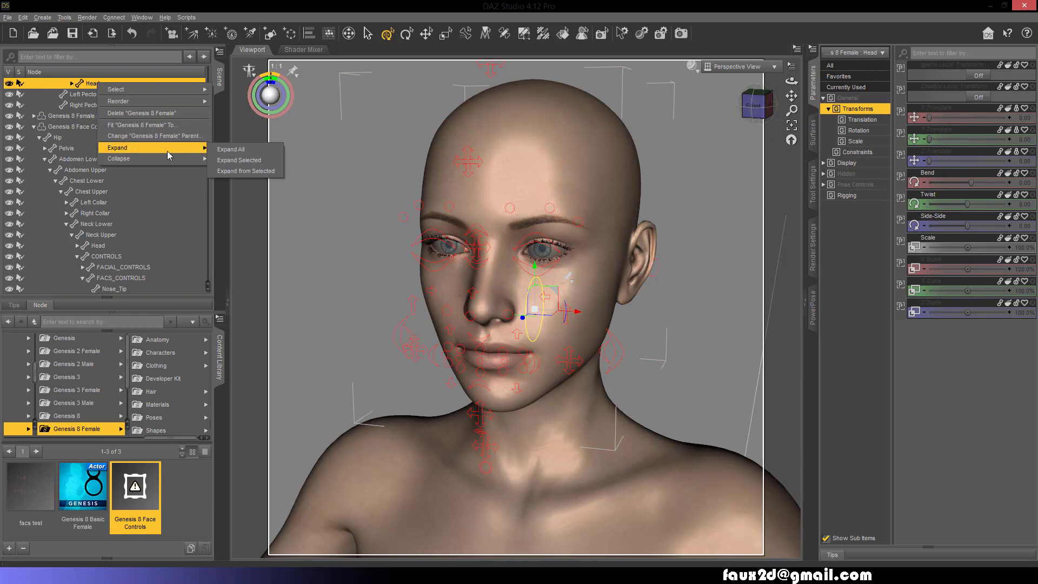
mouse_move(162, 89)
left_click(273, 156)
left_click(1032, 108)
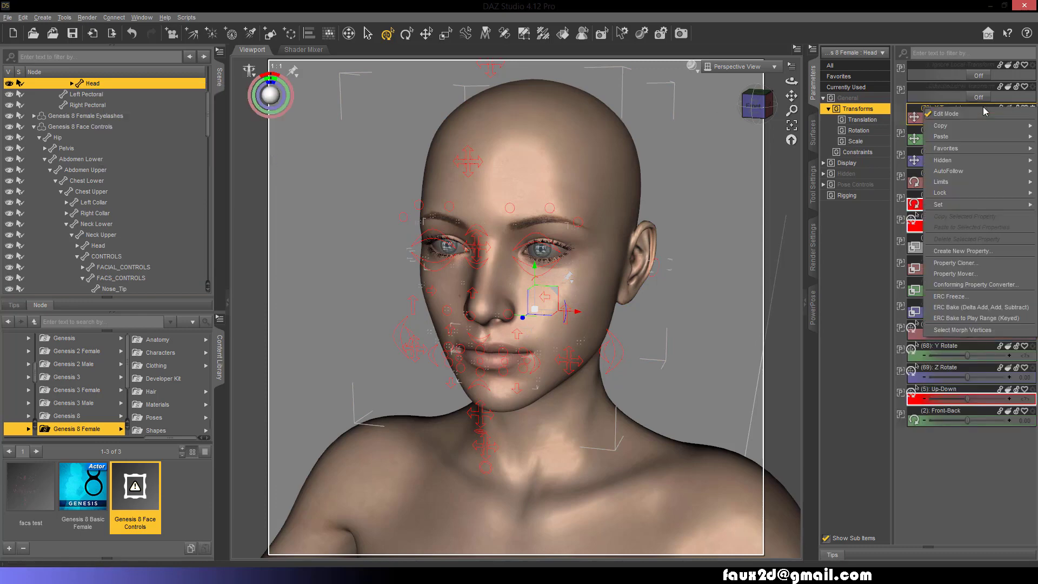
left_click(963, 116)
left_click(767, 444)
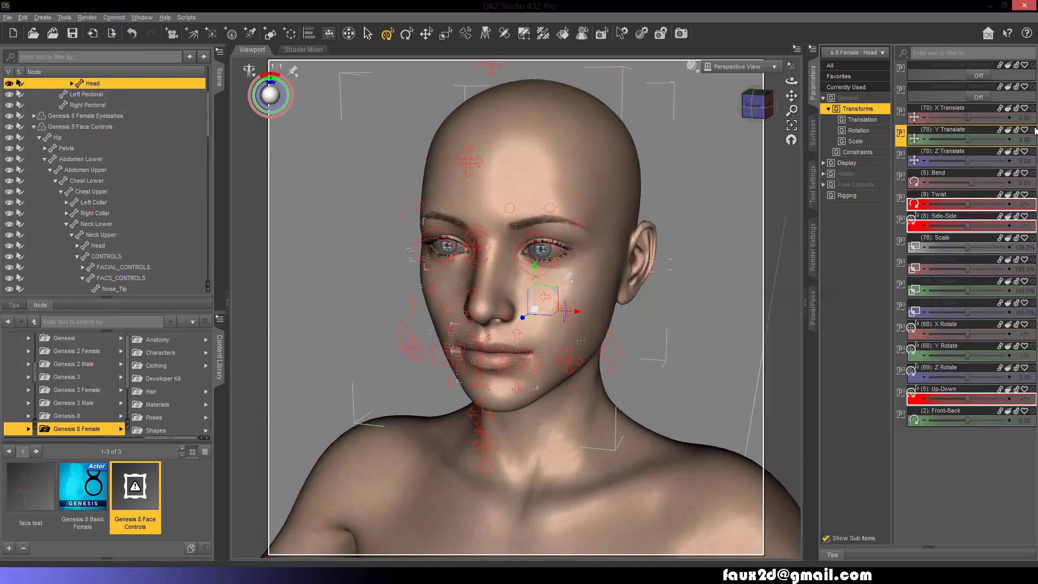
left_click(1032, 130)
left_click(963, 138)
left_click(768, 443)
left_click(1032, 152)
left_click(962, 160)
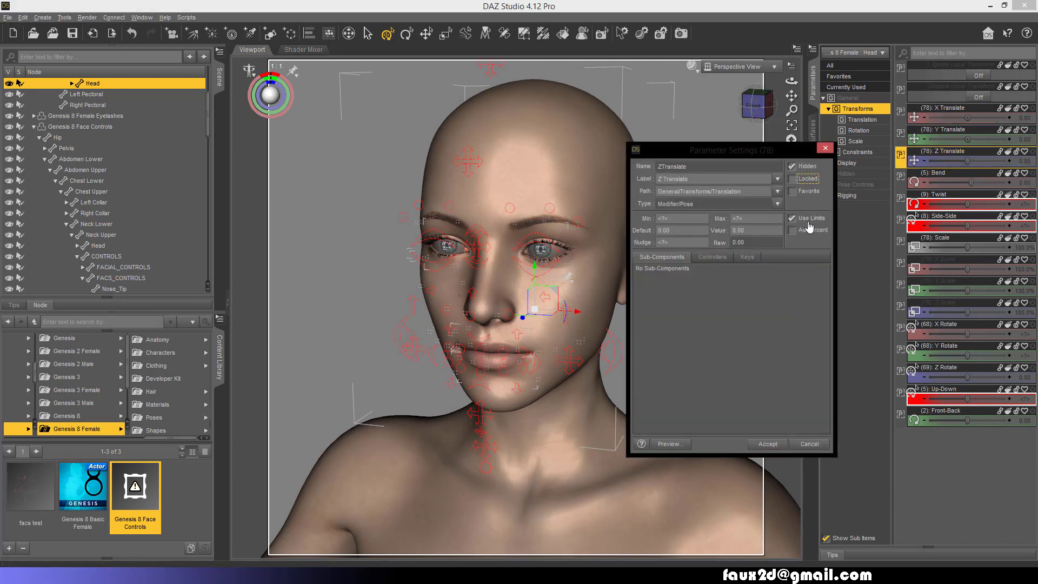
left_click(768, 443)
- Hide and lock the Bend, Twist and Side-Side parameters
left_click(1032, 173)
left_click(962, 181)
left_click(768, 443)
left_click(1032, 194)
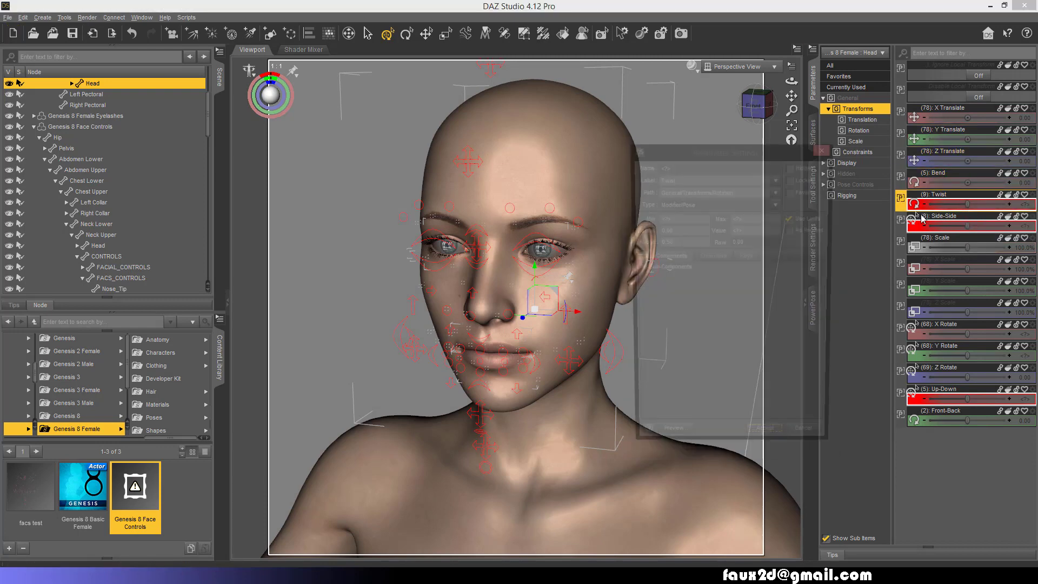
left_click(963, 203)
left_click(768, 443)
left_click(1032, 217)
left_click(999, 226)
left_click(768, 443)
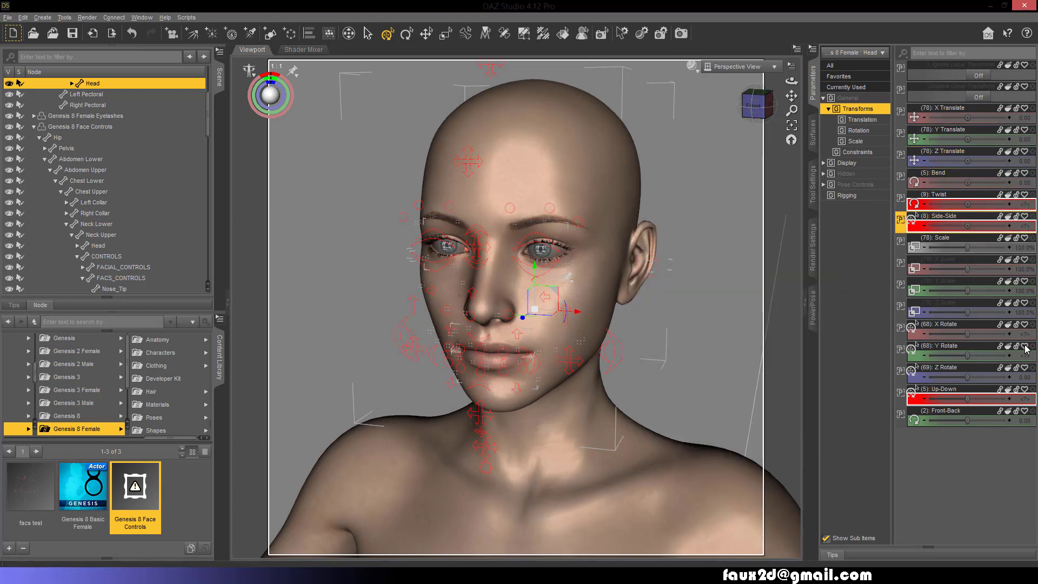
- Hide and lock X, Y and Z Rotate and Front-Back
left_click(1032, 324)
left_click(997, 334)
left_click(768, 444)
left_click(1032, 346)
left_click(998, 356)
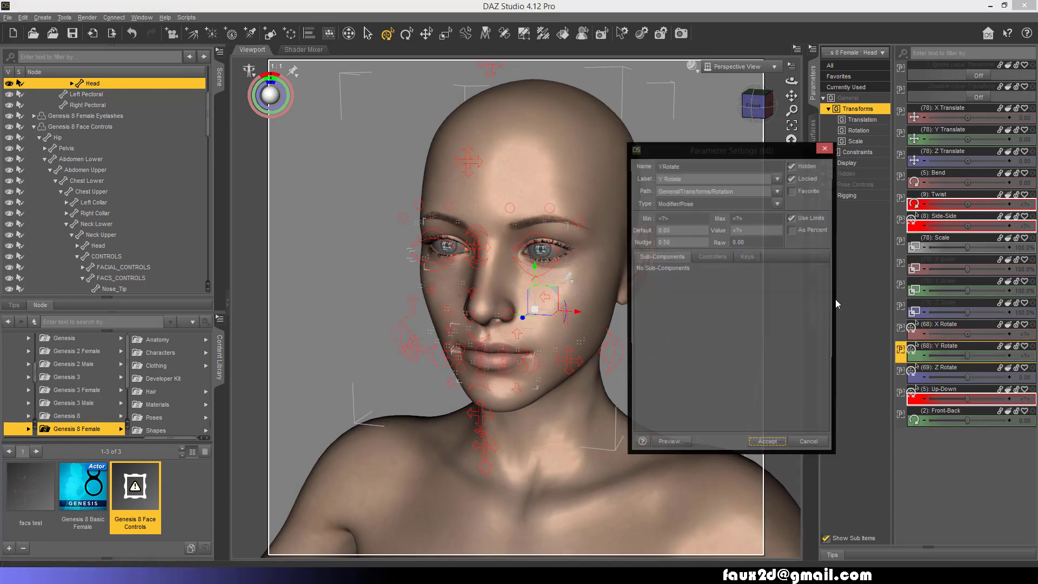
left_click(792, 166)
left_click(767, 444)
left_click(1033, 368)
left_click(997, 377)
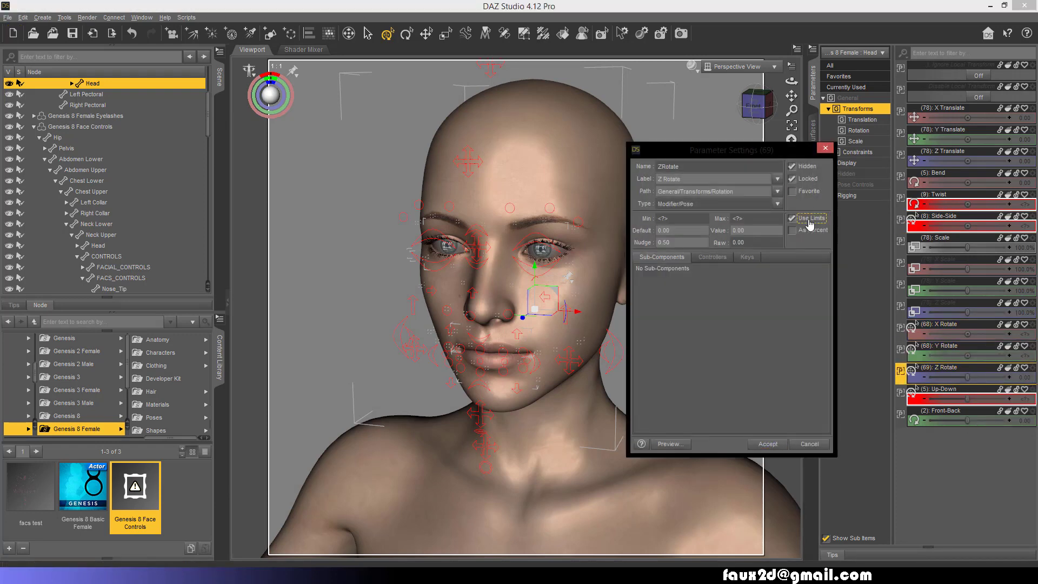
left_click(768, 444)
left_click(1032, 411)
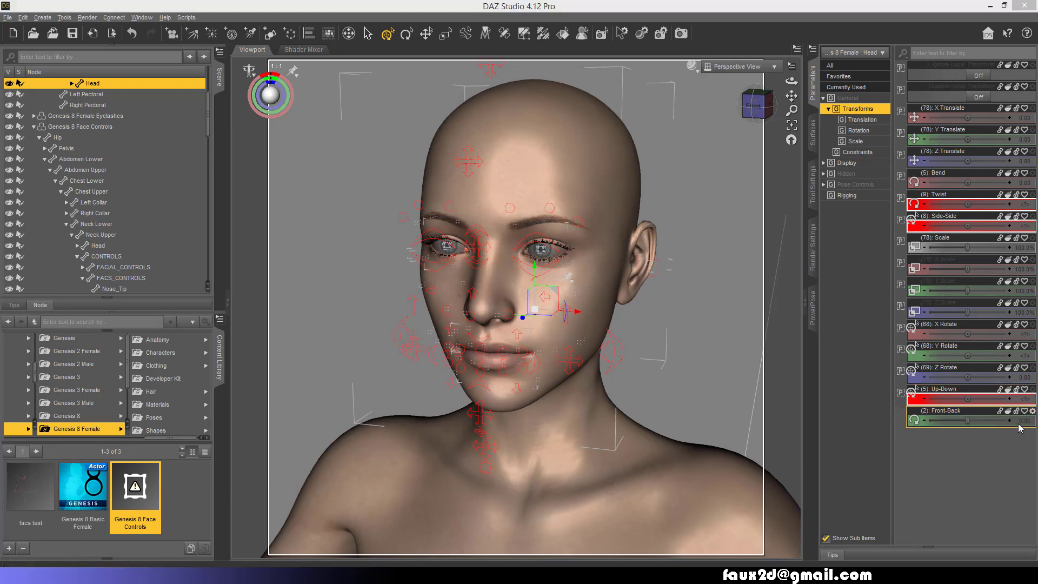
left_click(997, 421)
left_click(768, 443)
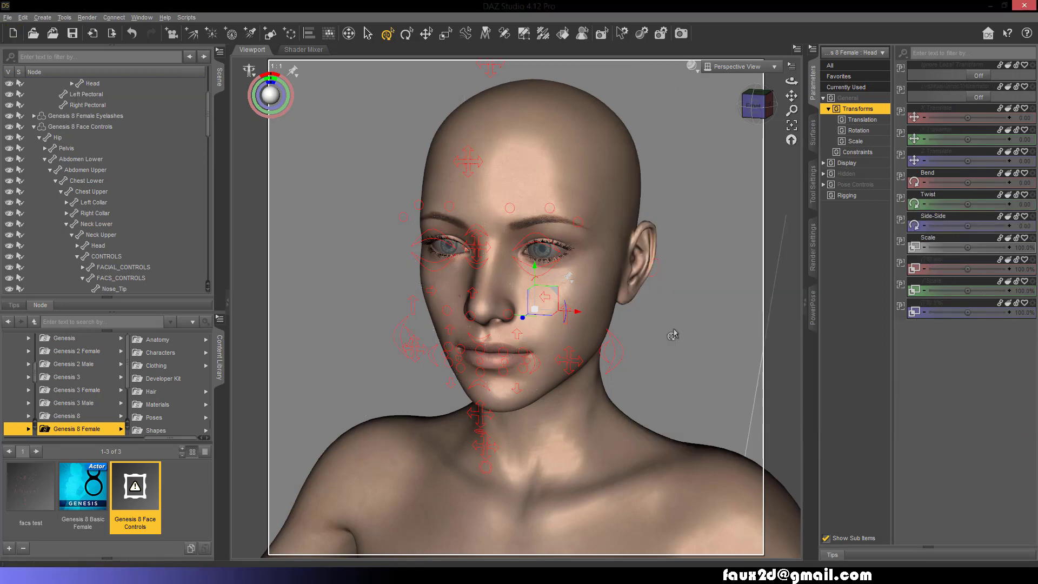
- Select the inner eyebrow and l/r_Eyebrow_C controls and raise the outer brows
left_click(19, 84)
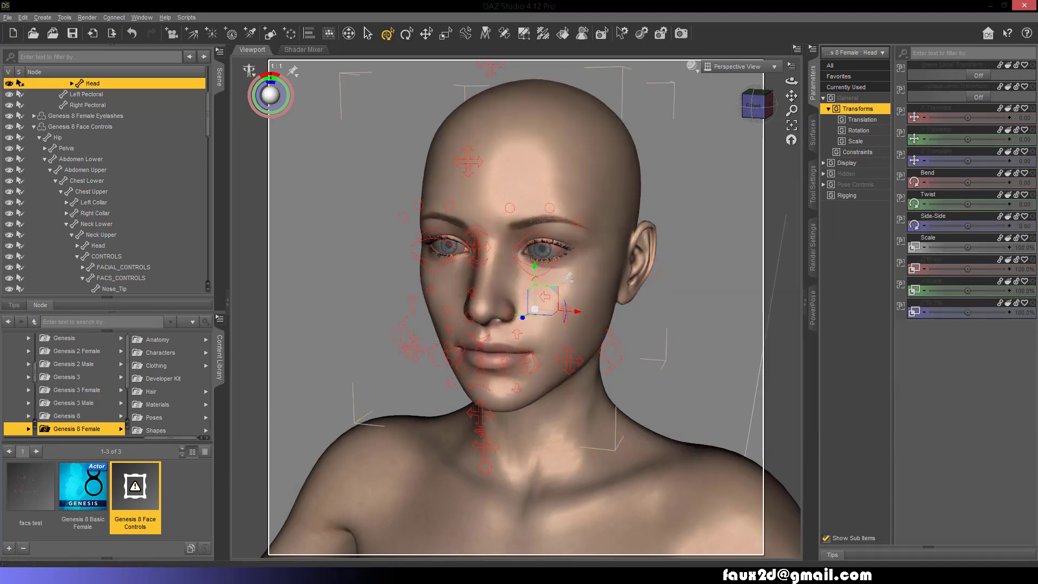
left_click(447, 175)
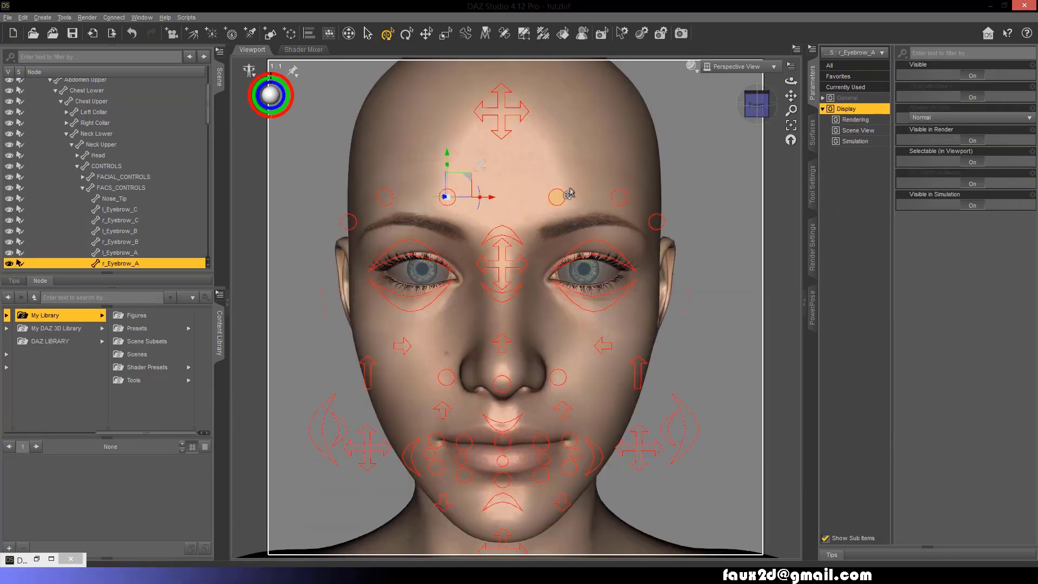
left_click(557, 175, "ctrl")
left_click(384, 197, "ctrl")
left_click(619, 197, "ctrl")
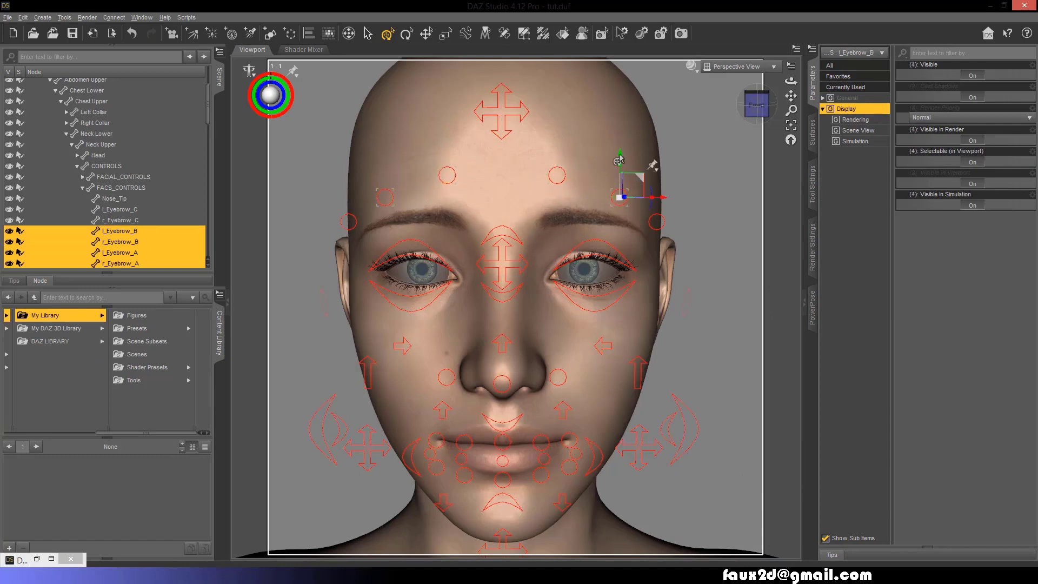
left_click(656, 222)
left_click(349, 222, "ctrl")
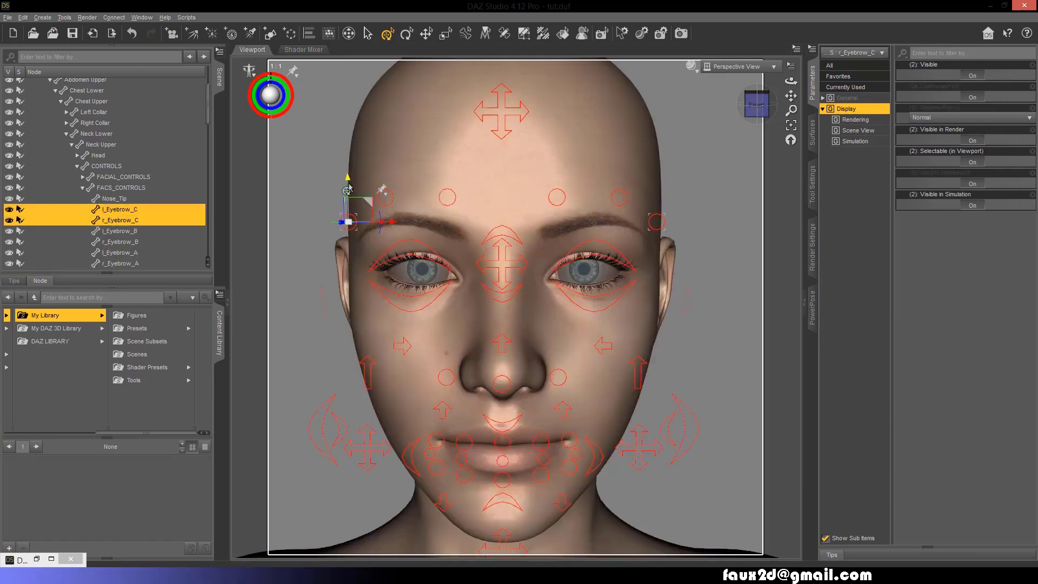
left_click_drag(347, 189, 348, 162)
- Raise the brows further with l/r_Eyebrow_B, then undo the eyebrow moves
left_click(385, 197, "ctrl")
left_click(620, 197, "ctrl")
left_click_drag(621, 184, 620, 157)
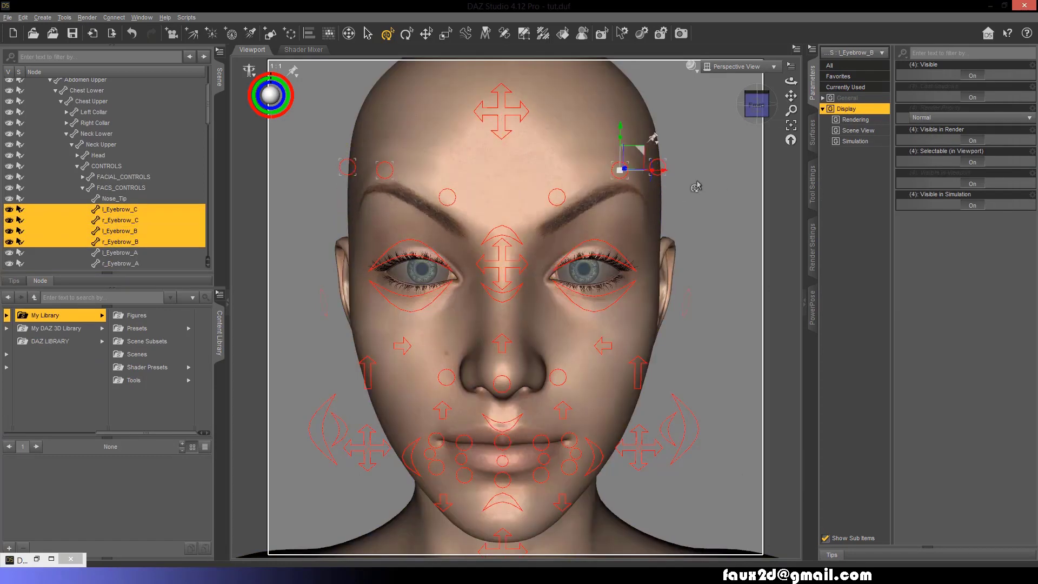
key("ctrl+z")
key("ctrl+z")
key("ctrl+z")
key("ctrl+z")
key("ctrl+z")
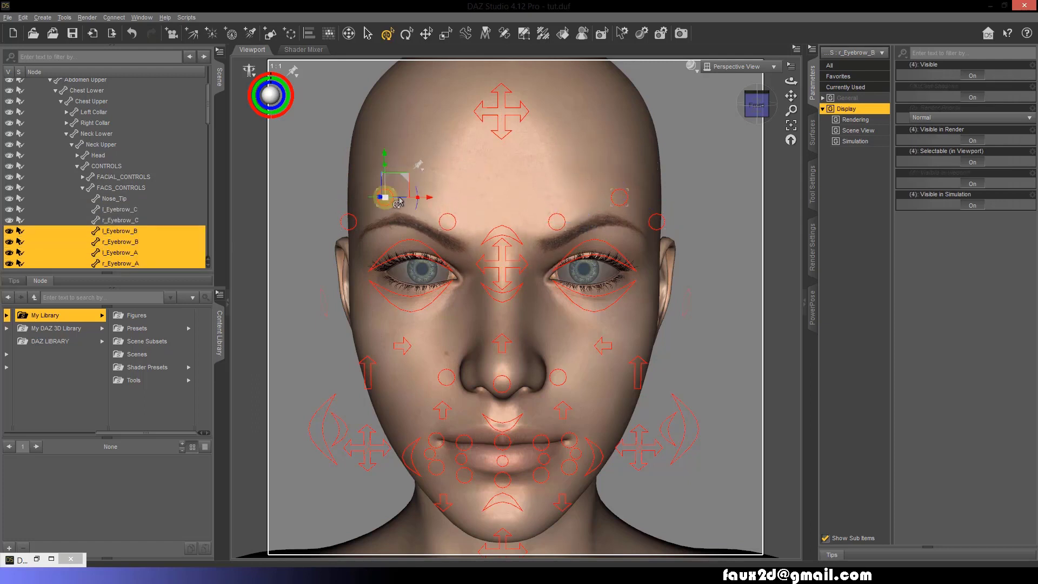
key("ctrl+z")
- Test the Eyebrow_C, upper eyelid and Eyebrow_B controls, undoing the raise
left_click(348, 221)
left_click(657, 222, "ctrl")
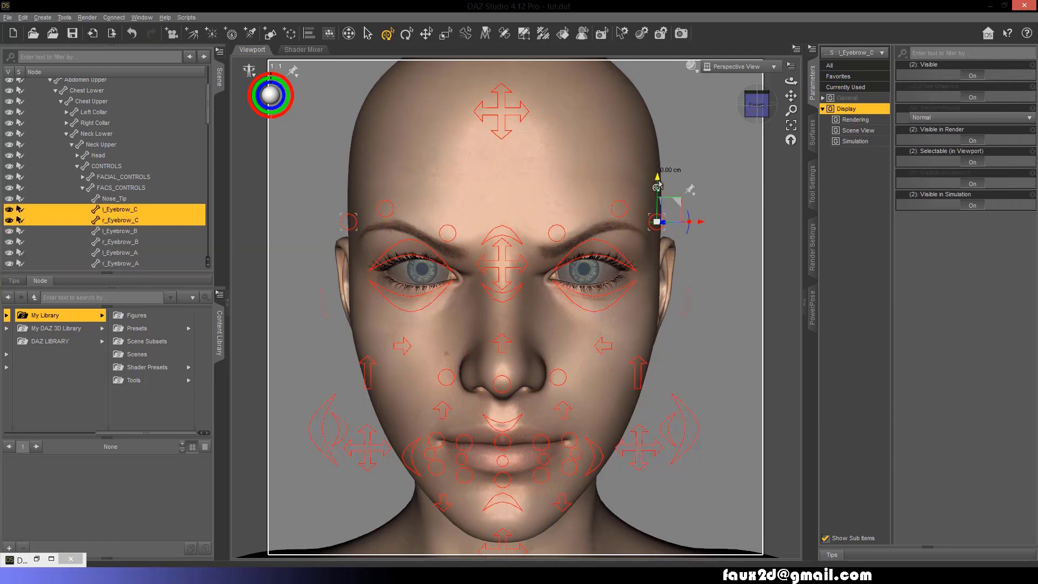
left_click(287, 332)
left_click(416, 239)
left_click(595, 237, "ctrl")
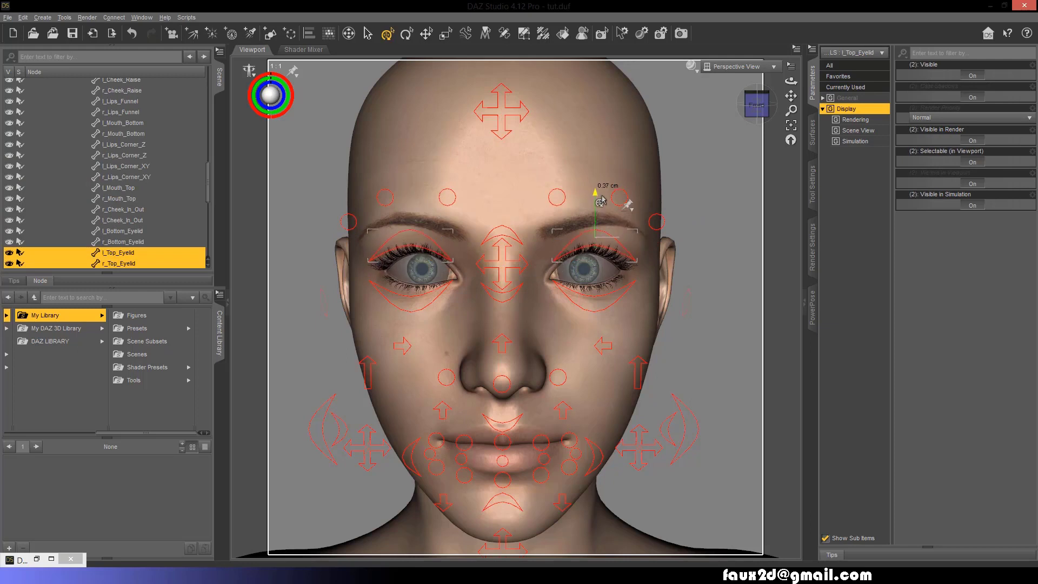
left_click(385, 186)
left_click(620, 186, "ctrl")
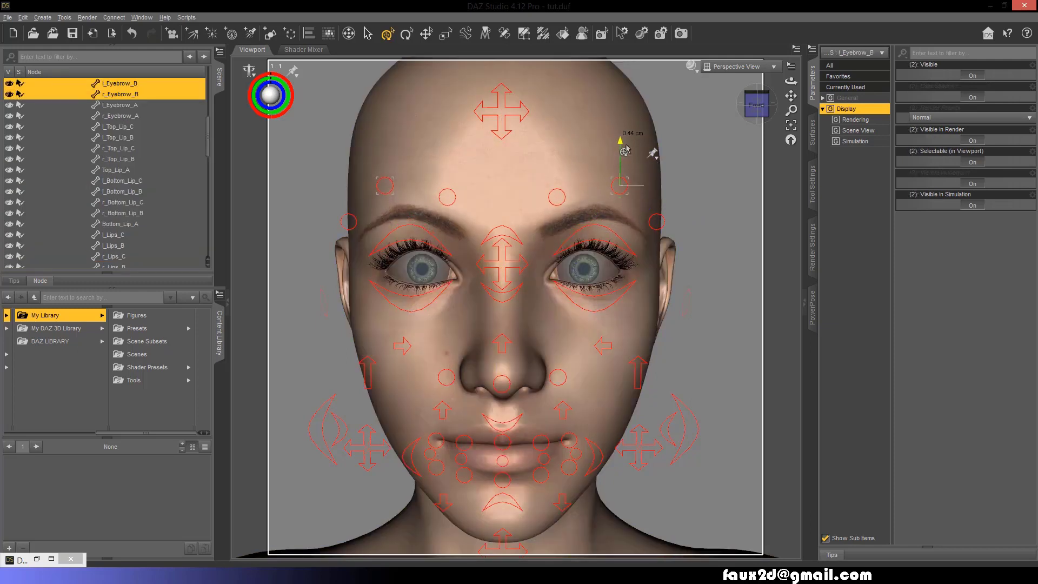
key("ctrl+z")
- Raise both cheeks 0.94 cm with l/r_Cheek_Raise, then reset them
left_click(366, 360)
left_click(639, 357, "ctrl")
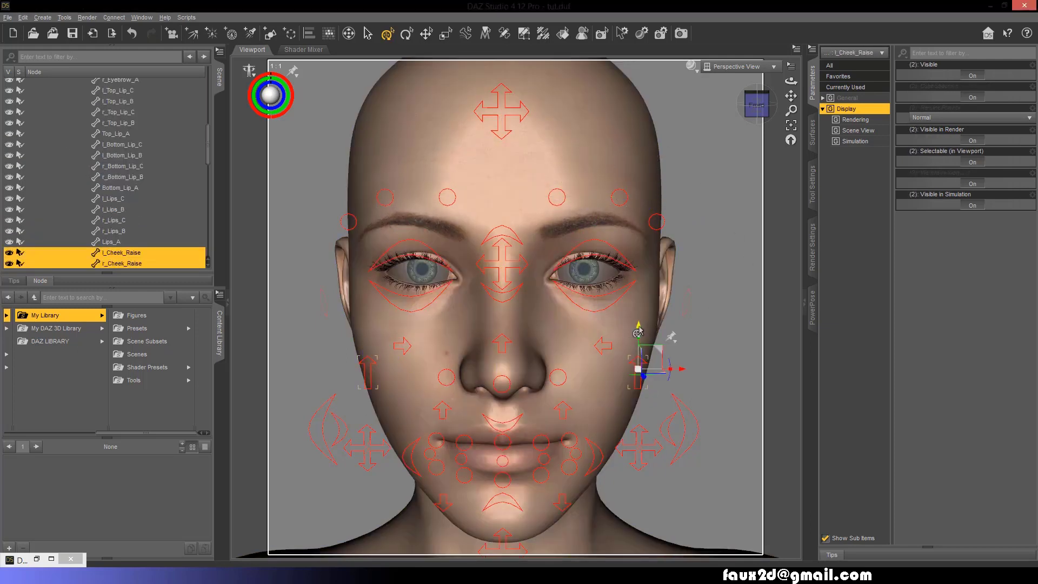
left_click_drag(643, 330, 644, 308)
key("ctrl+z")
left_click_drag(644, 348, 632, 343, "alt")
key("ctrl+z")
left_click(505, 233)
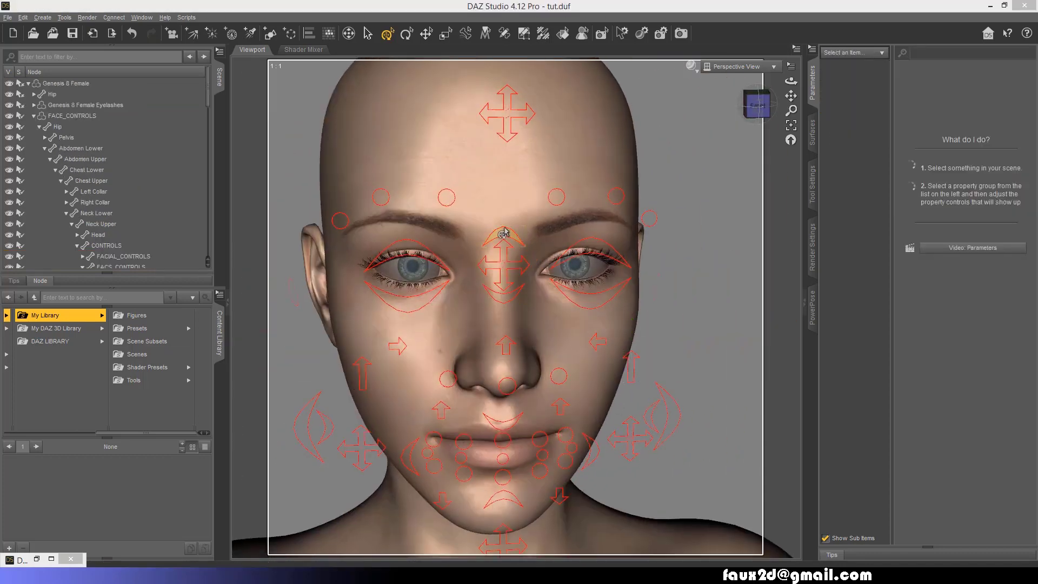
left_click_drag(503, 214, 501, 204)
key("ctrl+z")
left_click(504, 291)
left_click_drag(503, 264, 503, 252)
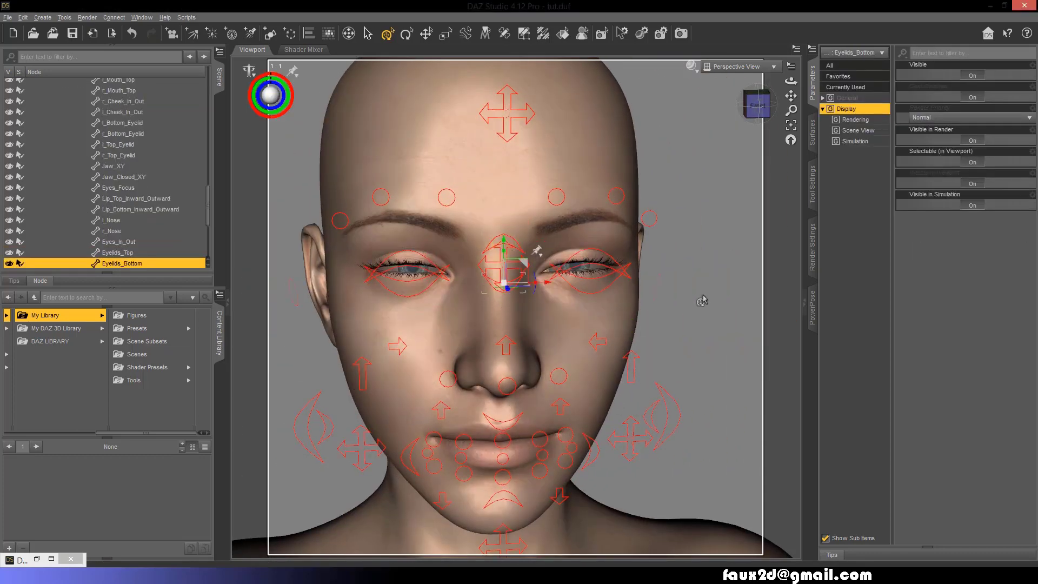
key("ctrl+z")
left_click_drag(702, 301, 515, 268, "alt")
left_click(512, 369)
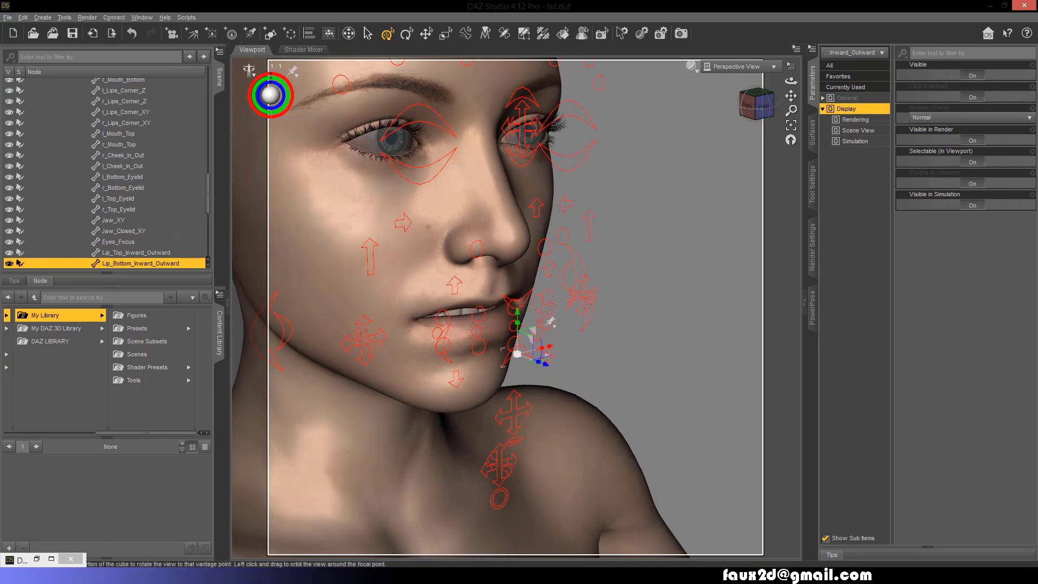
left_click_drag(519, 325, 552, 270, "alt")
left_click(556, 230)
left_click_drag(556, 230, 551, 211)
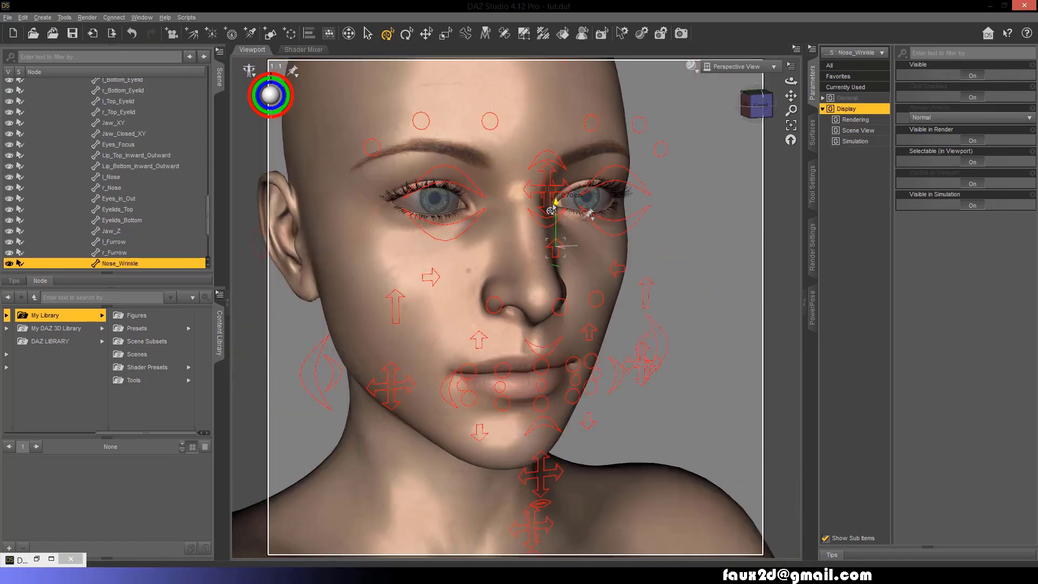
key("ctrl+z")
left_click(478, 340)
left_click(589, 332, "ctrl")
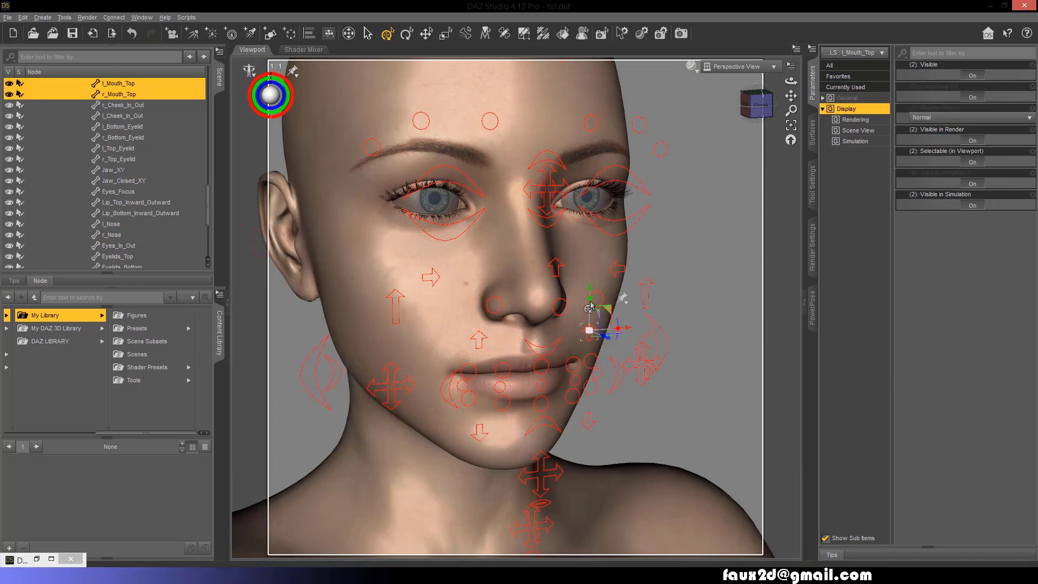
left_click_drag(591, 293, 588, 280)
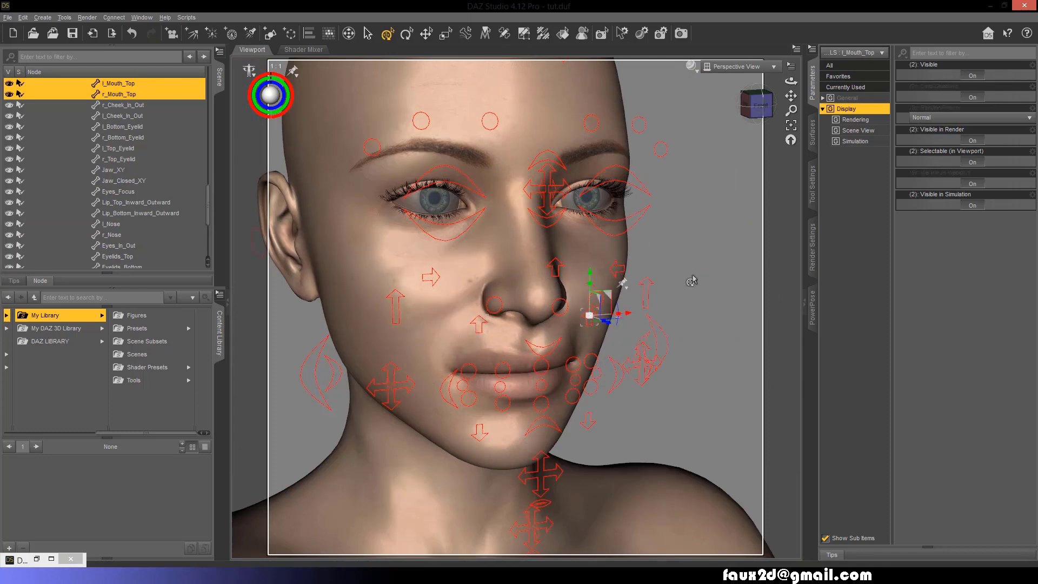
left_click(438, 280)
left_click_drag(759, 104, 791, 96)
left_click(660, 279)
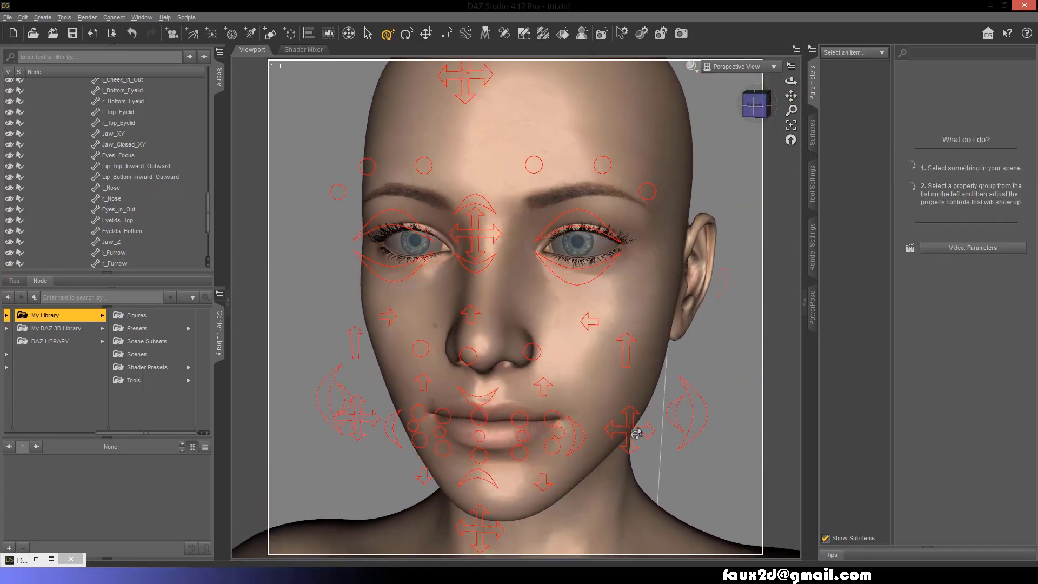
left_click(633, 391)
- Lift both mouth corners into a smile, raising r_Lips_Corner_XY 0.85 cm
left_click(390, 388)
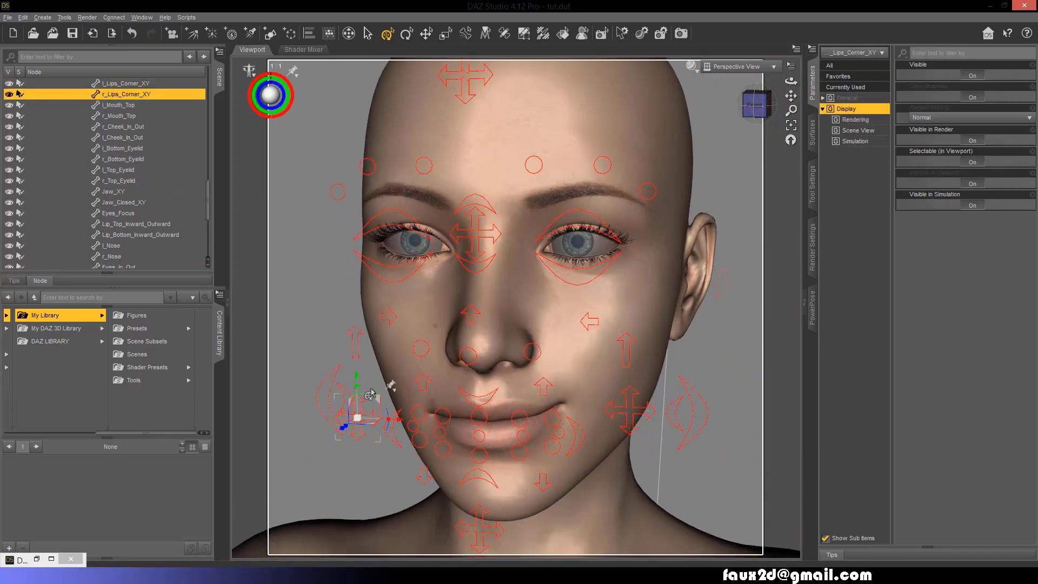
left_click_drag(371, 395, 359, 365)
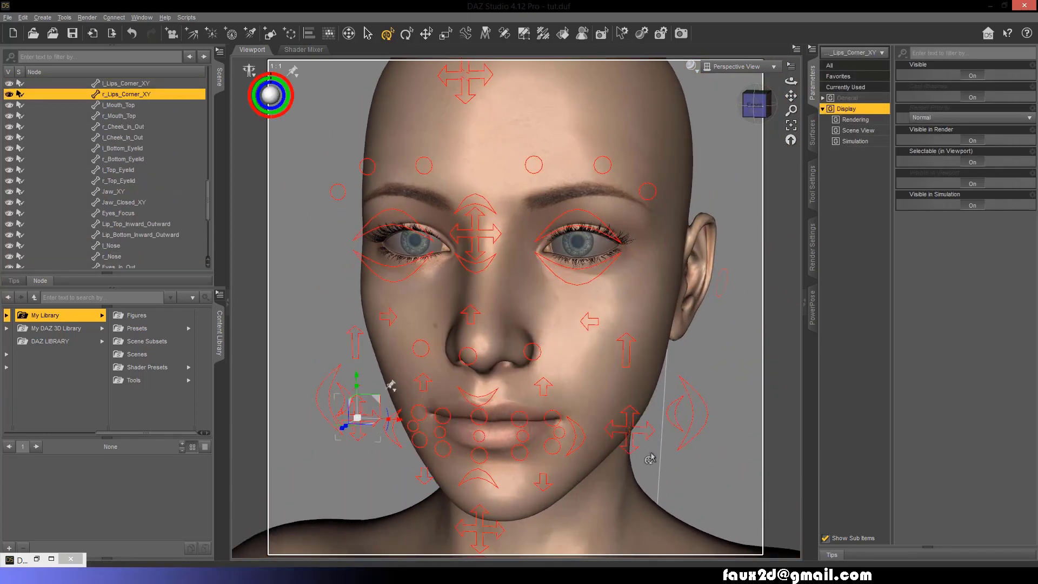
left_click_drag(627, 414, 652, 373)
left_click_drag(360, 419, 382, 369)
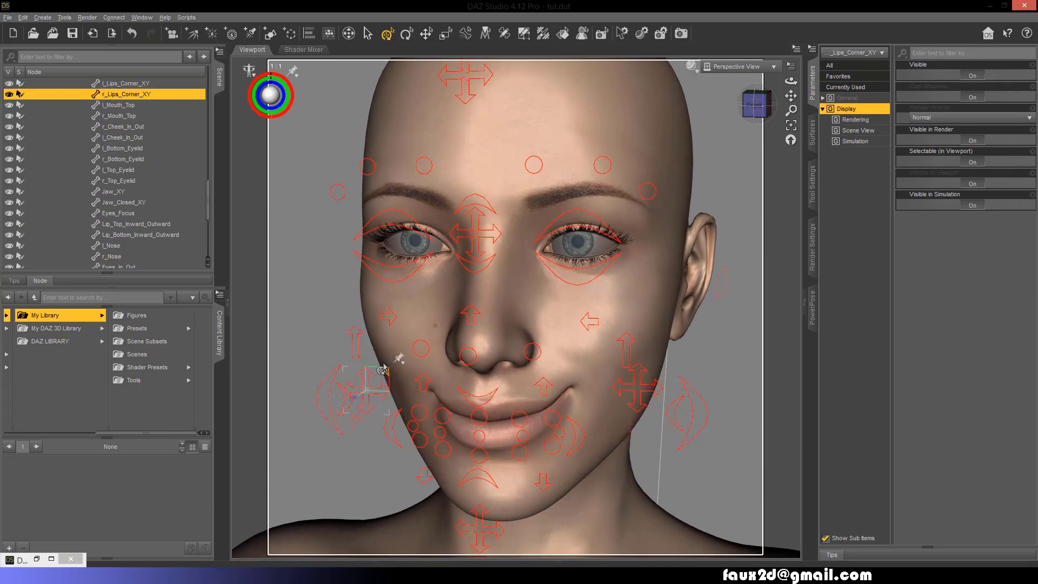
left_click_drag(728, 178, 500, 394, "alt")
- Select the l_ and r_Lips_Corner_Z controllers from each profile
left_click(580, 459)
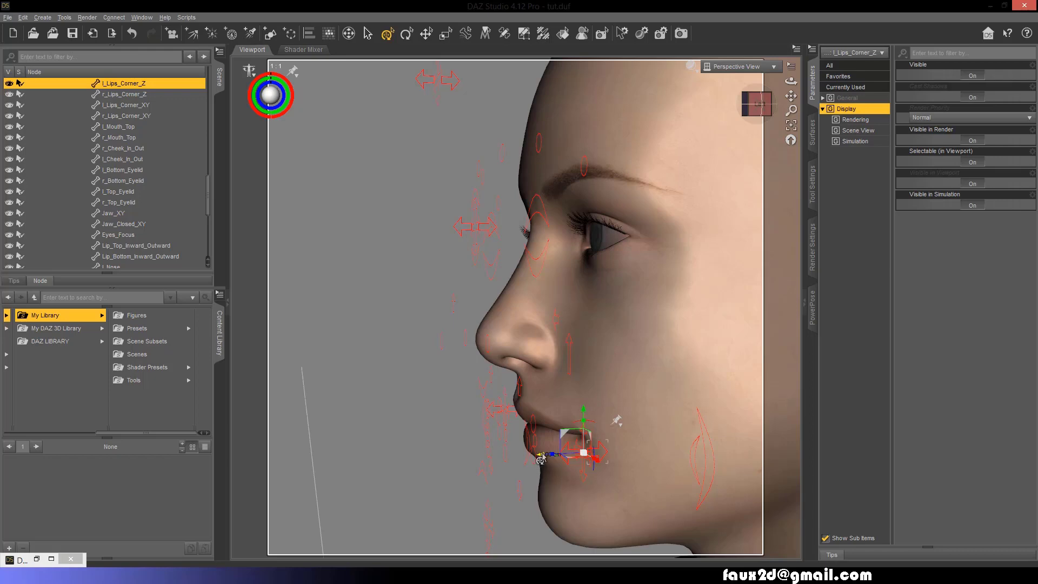
left_click_drag(589, 440, 427, 468, "alt")
left_click(427, 468)
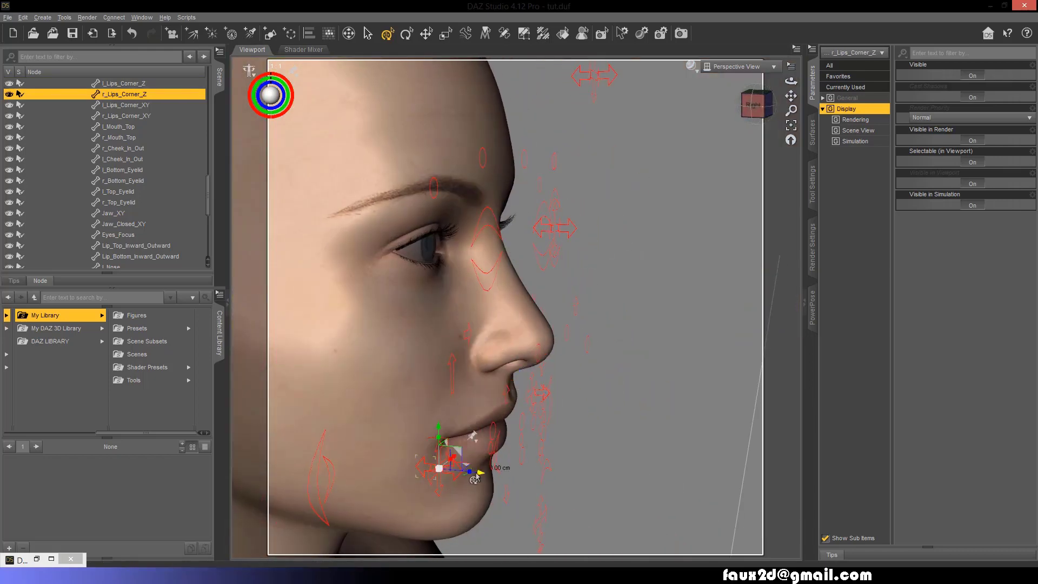
scroll(475, 479, "down", 5)
left_click_drag(757, 104, 757, 105)
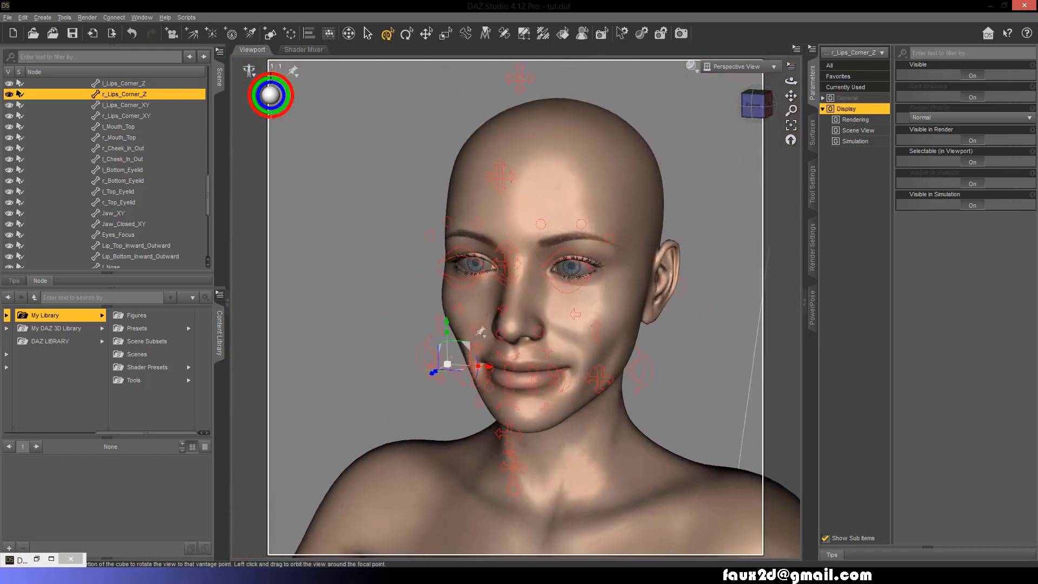
- Pull r_Lips_Corner_XY down 0.50 cm into a frown
left_click(621, 400)
left_click(419, 373, "ctrl")
left_click_drag(419, 373, 446, 365)
left_click_drag(755, 105, 753, 105)
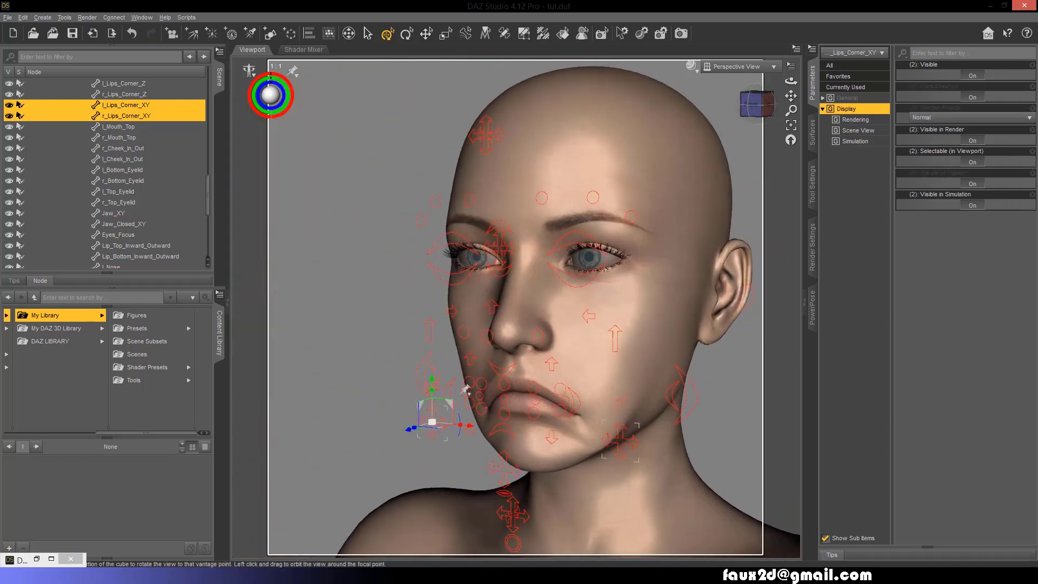
- Reshape the lower lip with l/r_Mouth_Bottom and shift the jaw with Jaw_Closed_XY
left_click(546, 416)
left_click_drag(551, 410, 549, 420)
left_click_drag(470, 435, 465, 409)
left_click_drag(751, 105, 693, 169)
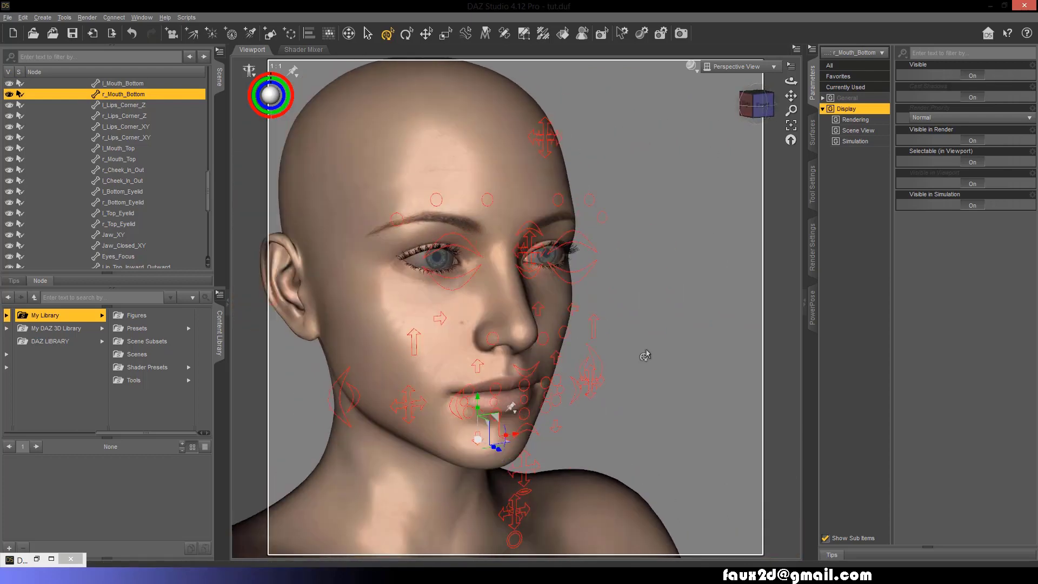
left_click_drag(523, 475, 527, 427)
left_click(439, 404)
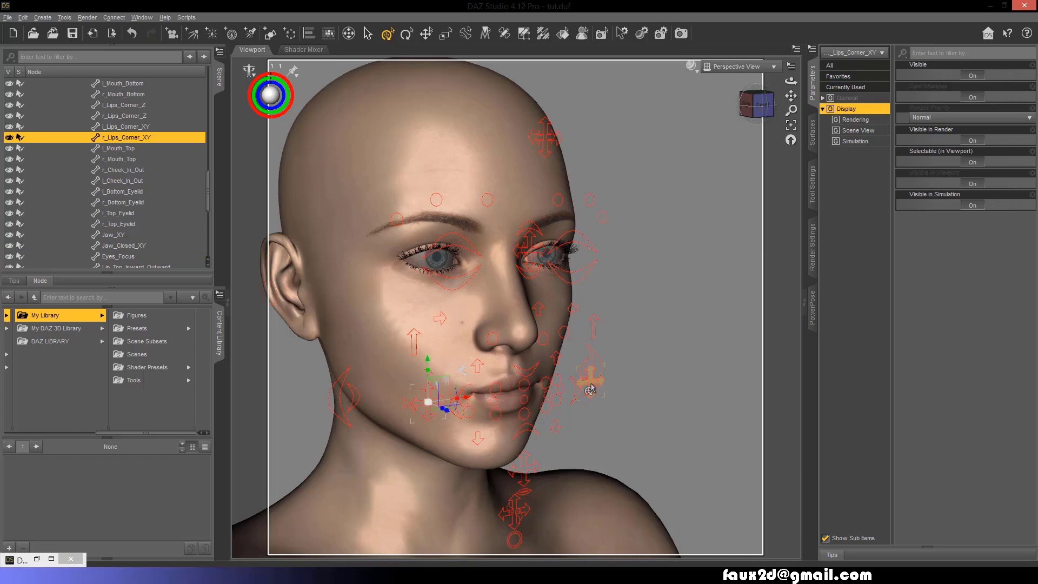
left_click(589, 390)
- Open the mouth with Jaw_XY and push the tongue out using Tongue_Shape
left_click(438, 405)
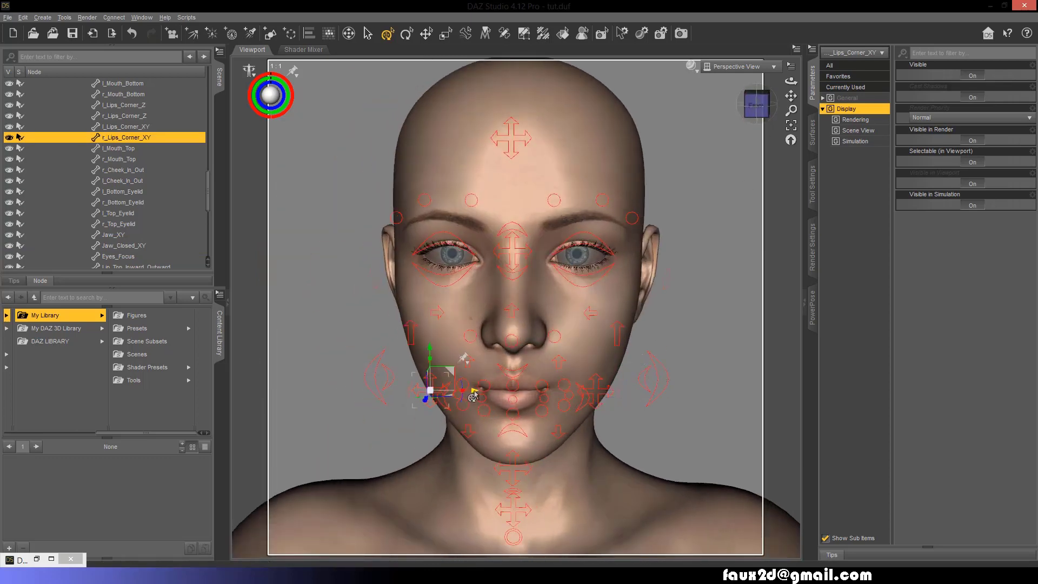
left_click_drag(757, 105, 751, 112)
left_click_drag(510, 466, 505, 480)
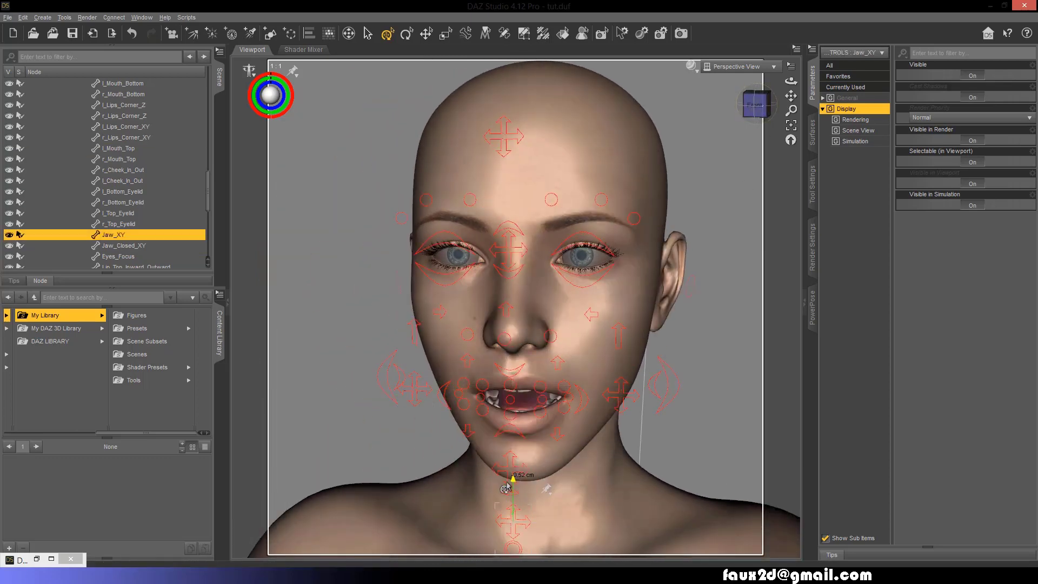
left_click(503, 113)
left_click_drag(755, 105, 768, 107)
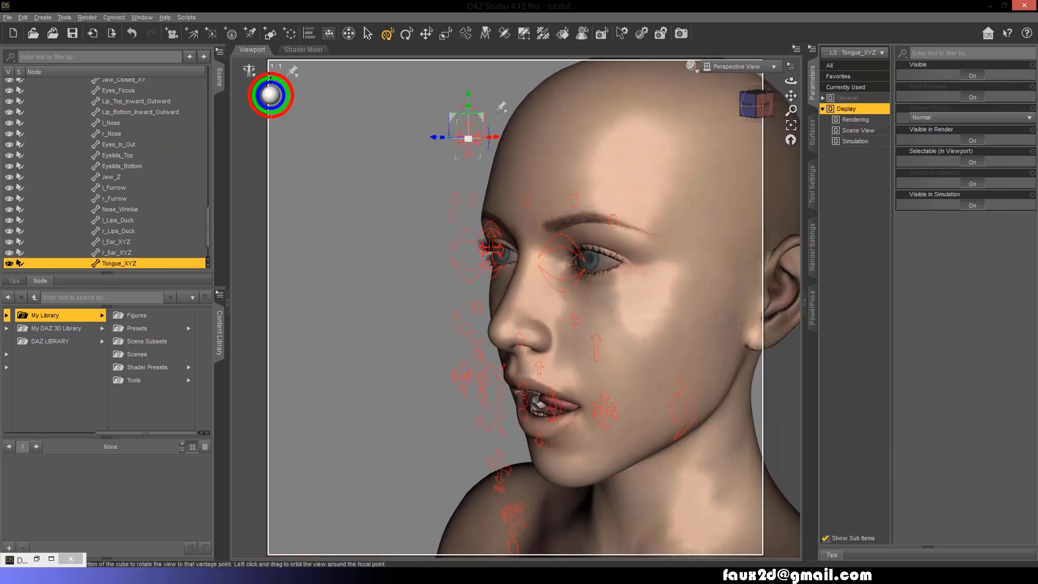
left_click(453, 175)
left_click_drag(453, 175, 422, 148, "alt")
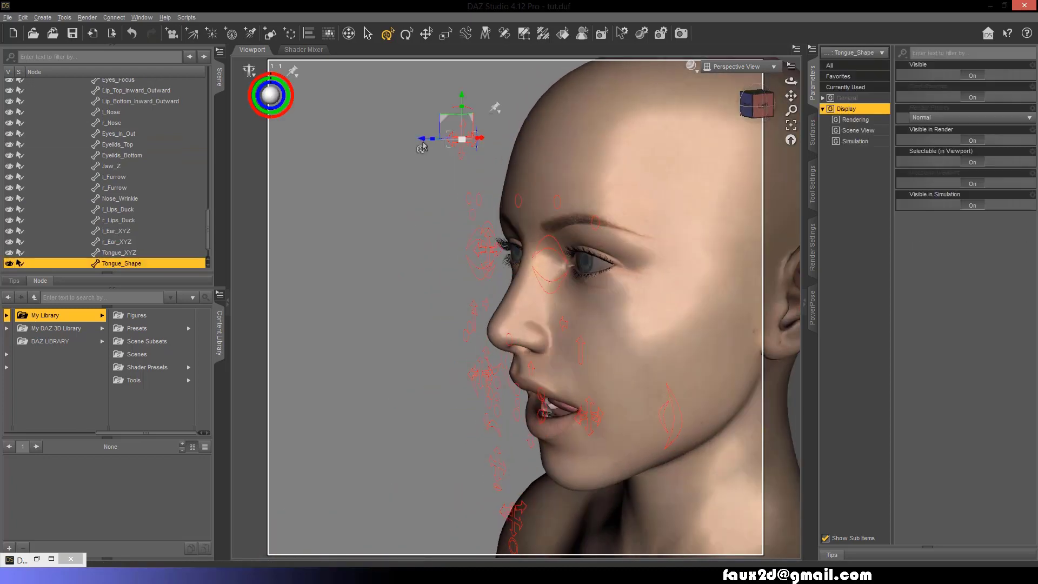
- Purse the lips by moving the lip corner and r_Lips_Funnel controllers
left_click(747, 114)
left_click(400, 411)
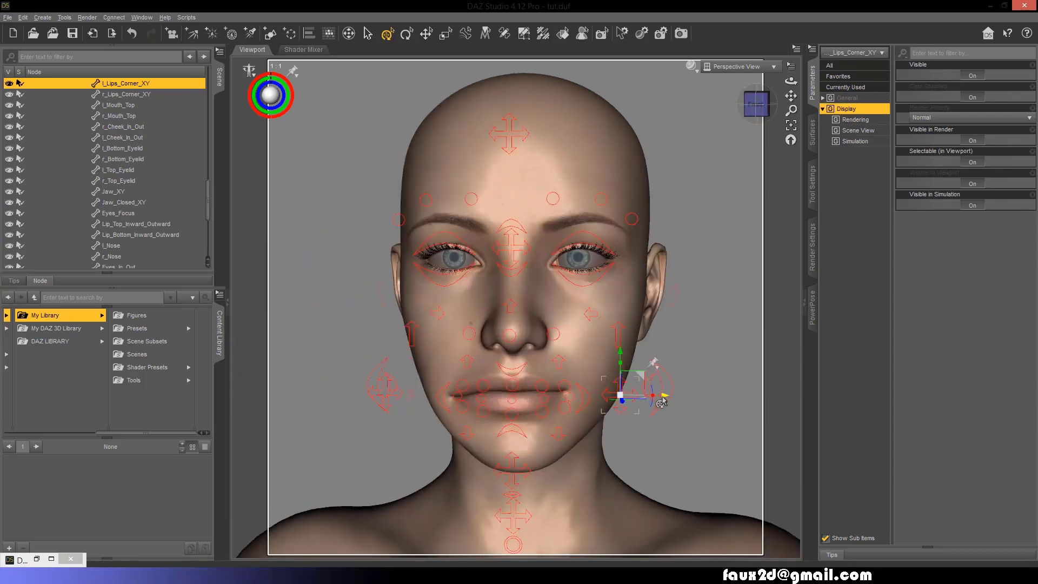
left_click_drag(621, 372, 653, 381)
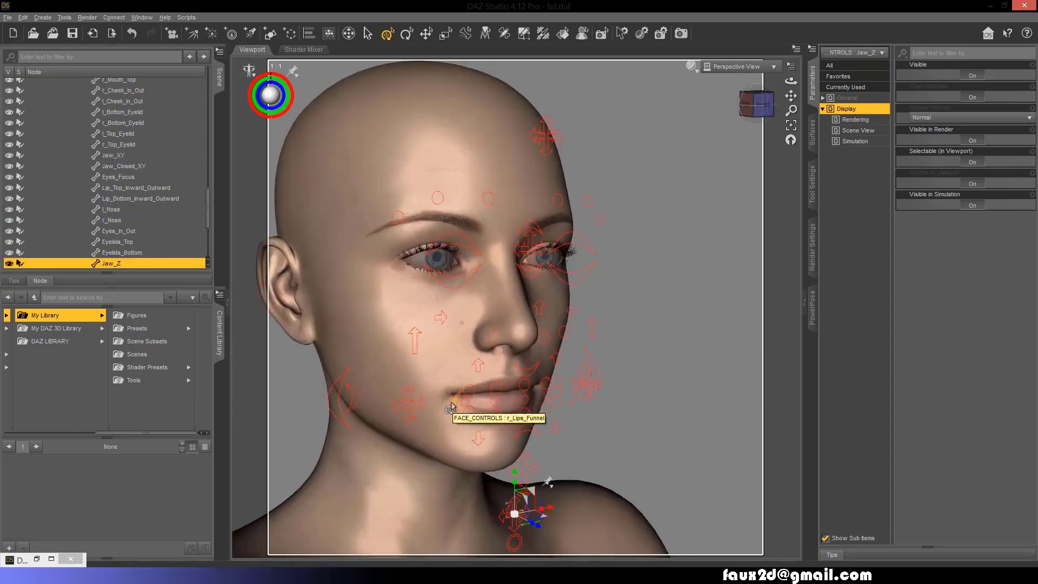
left_click_drag(451, 409, 486, 398)
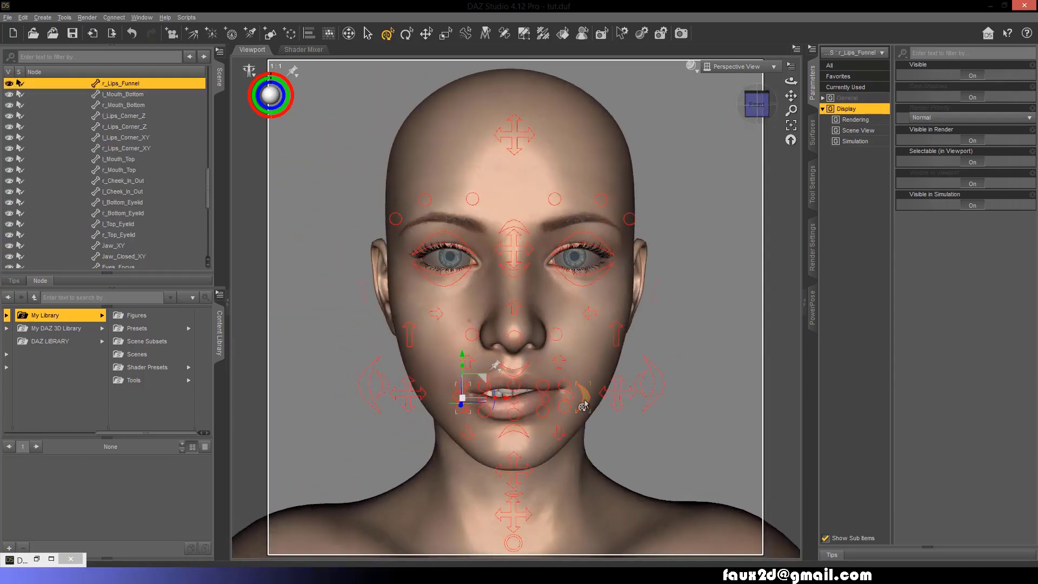
- Pull l_Lips_Funnel -1.10 cm and pick the top and bottom lip inward/outward controls
left_click_drag(629, 400, 603, 405)
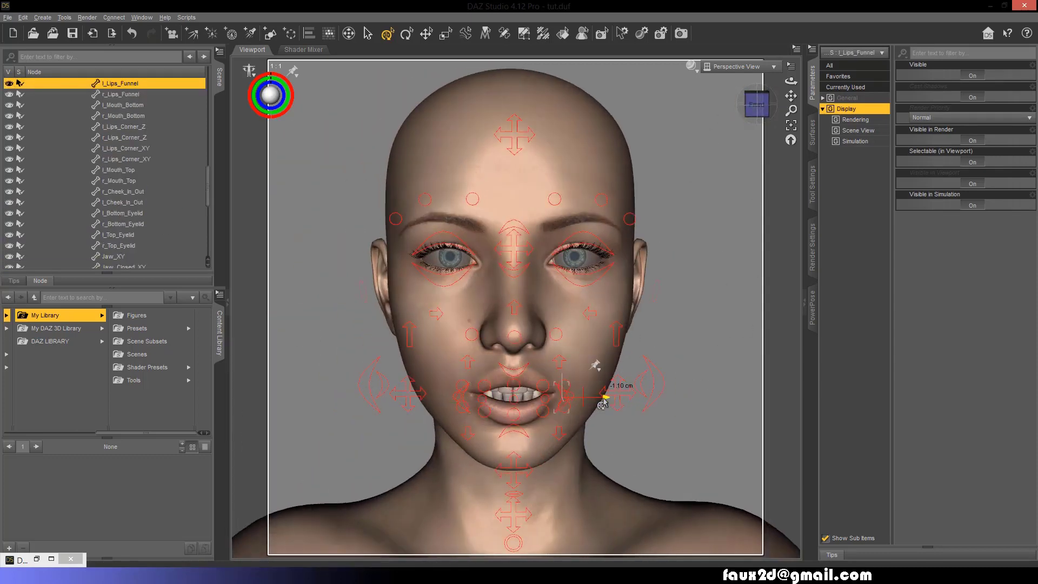
left_click(468, 400)
left_click_drag(676, 262, 535, 354, "alt")
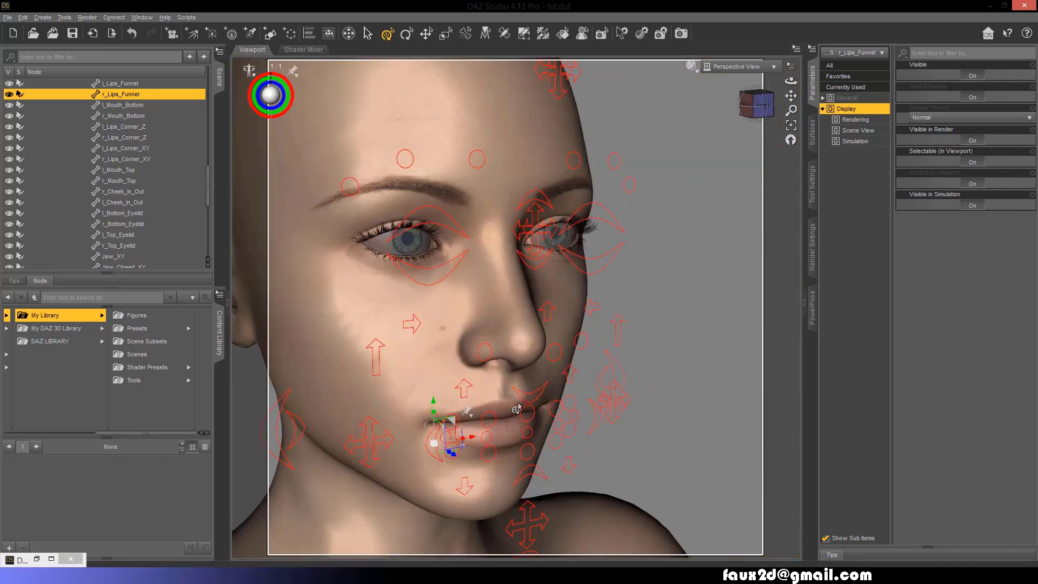
left_click(527, 361)
left_click(524, 484)
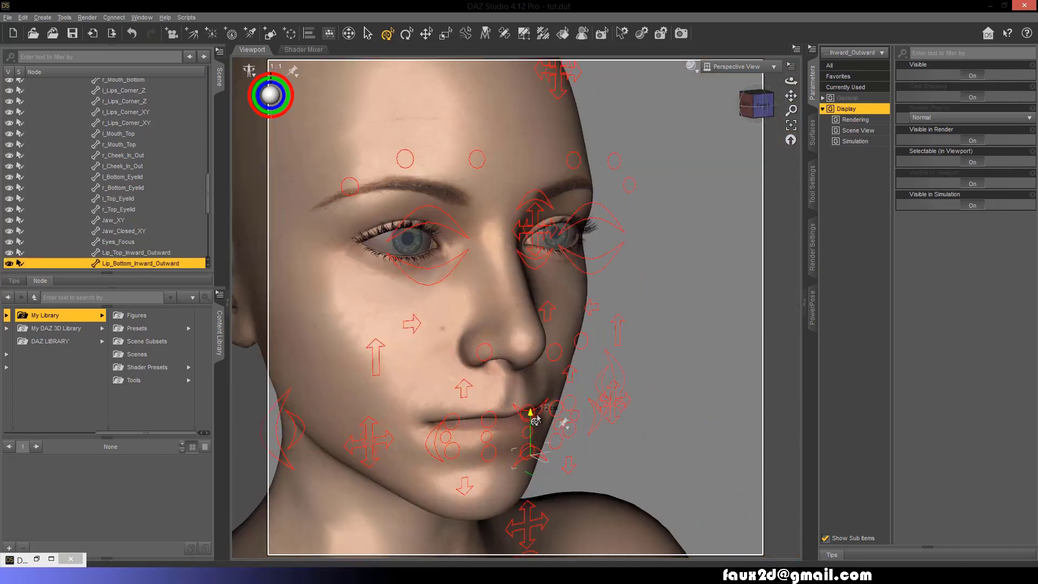
left_click(763, 106)
left_click(748, 105)
left_click(759, 102)
- Select the Lips_A/B/C, top-lip, bottom-lip and Lips_Funnel controller groups
left_click_drag(546, 379, 593, 447)
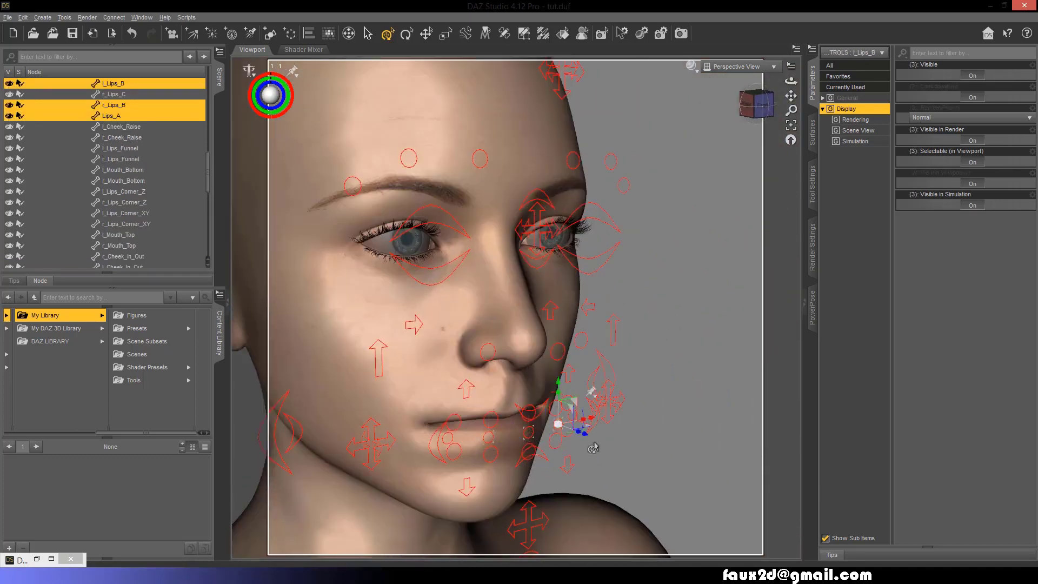
left_click(576, 437)
left_click(475, 419, "ctrl")
key("ctrl+1")
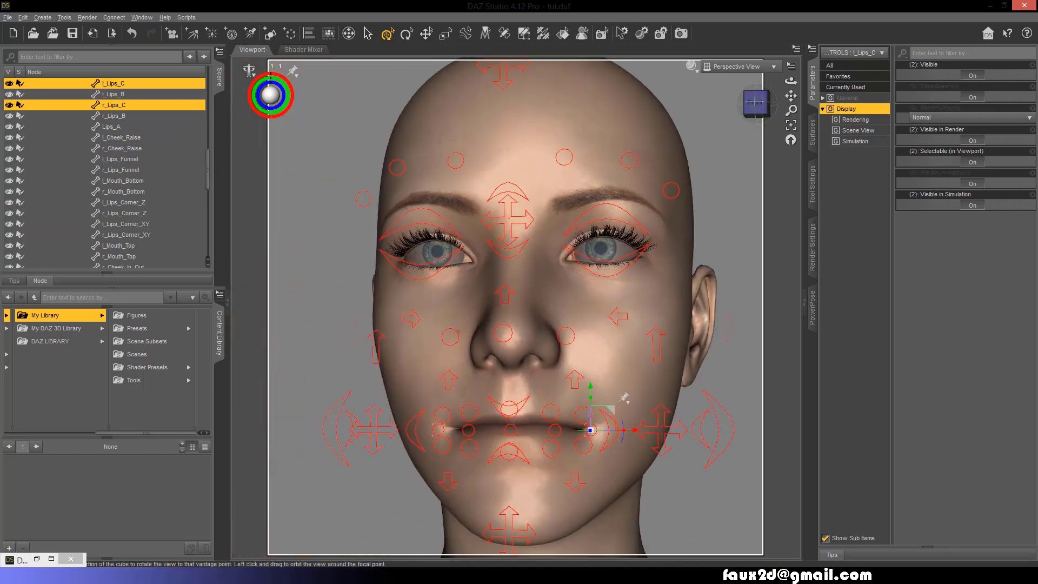
left_click_drag(474, 423, 550, 411)
left_click_drag(469, 450, 551, 440)
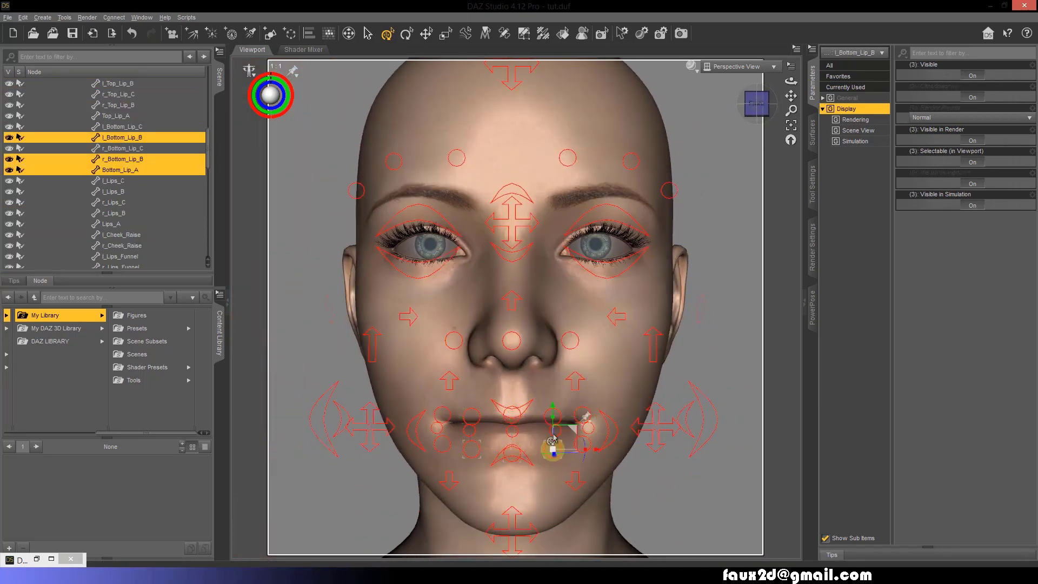
key("ctrl+2")
left_click(449, 409)
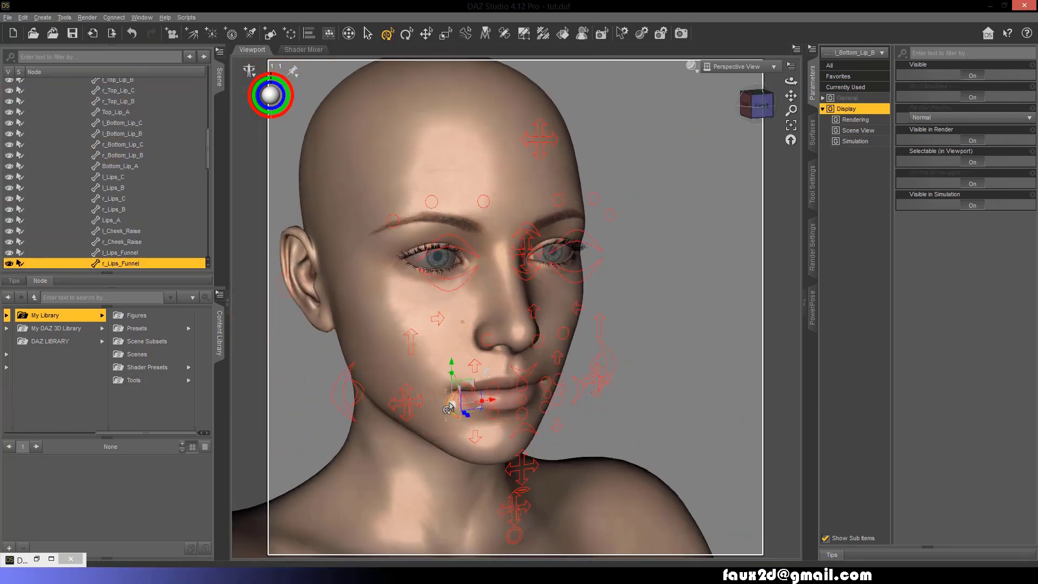
left_click(579, 401, "ctrl")
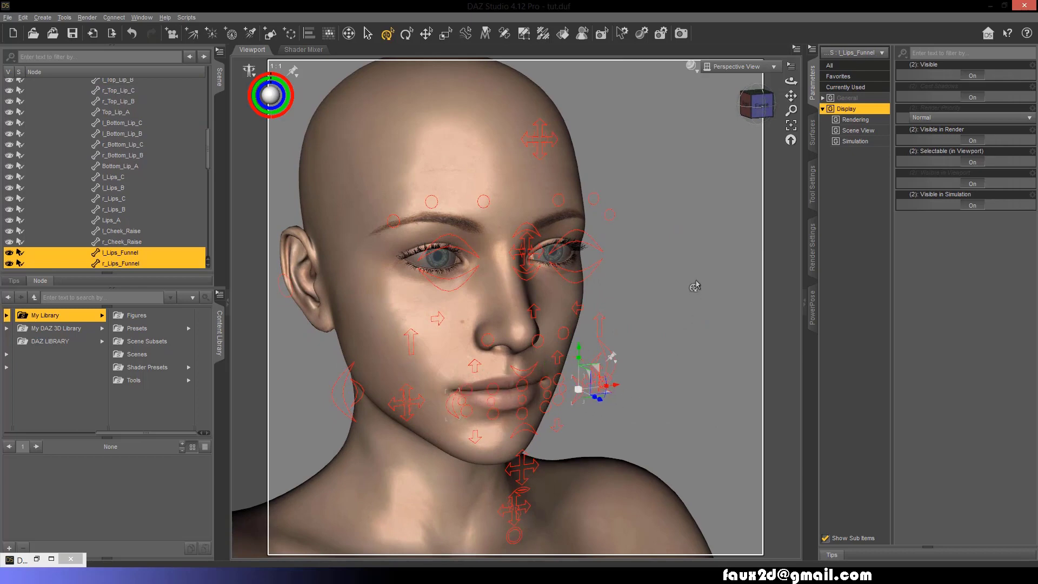
- Raise Jaw_XY 0.68 cm to move the mouth
left_click(501, 517)
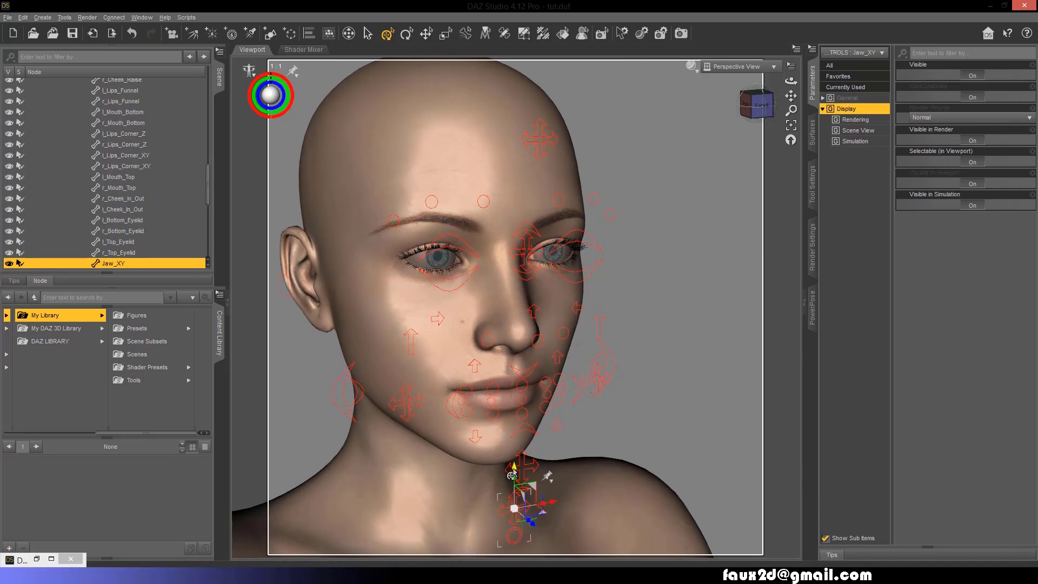
left_click_drag(501, 517, 527, 463)
left_click(758, 103)
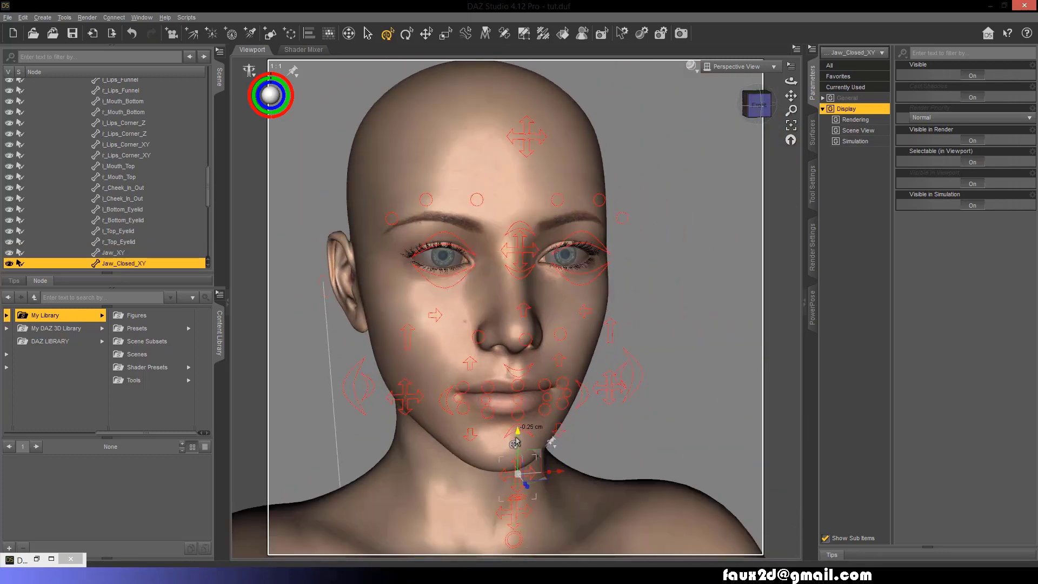
- Select l/r_Lips_B, Lips_A, Jaw_Z and Jaw_XY from a three-quarter view
left_click_drag(517, 393, 541, 445, "alt")
left_click(541, 445)
left_click(591, 437, "ctrl")
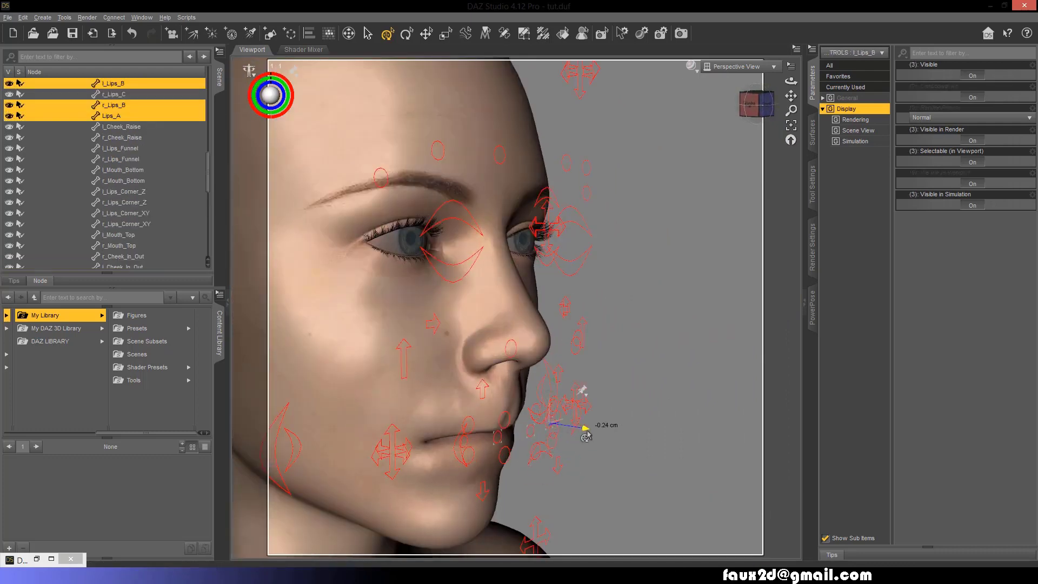
left_click(565, 441)
left_click_drag(604, 391, 496, 458, "alt")
left_click(519, 471)
left_click(518, 475)
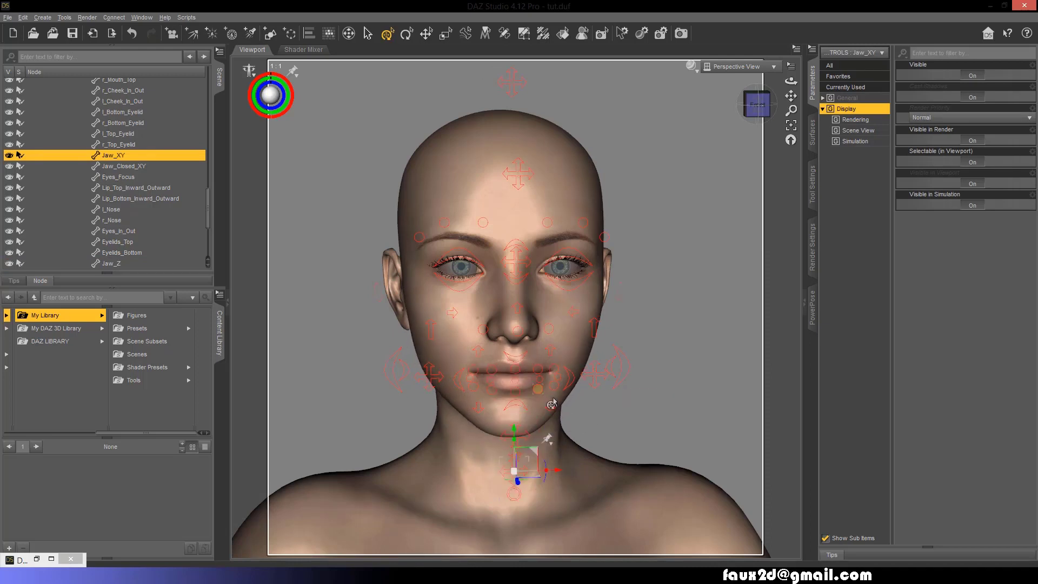
- Select the Lip_Bottom_Inward_Outward, Bottom_Lip_A and both Bottom_Lip_B controllers from a three-quarter view
left_click_drag(552, 404, 511, 483, "alt")
left_click(526, 393)
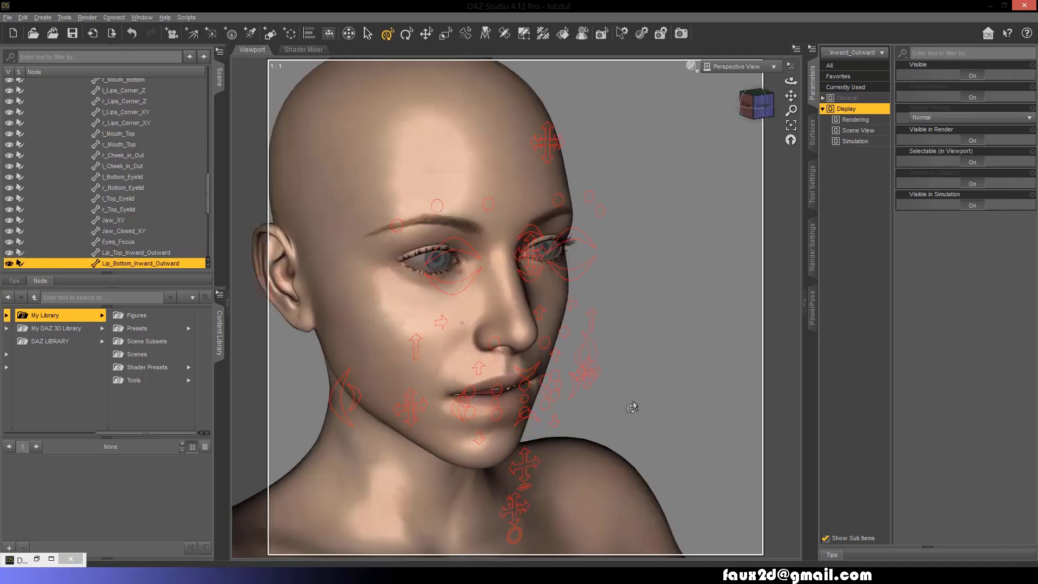
left_click(548, 431)
left_click(495, 416)
left_click(571, 422, "ctrl")
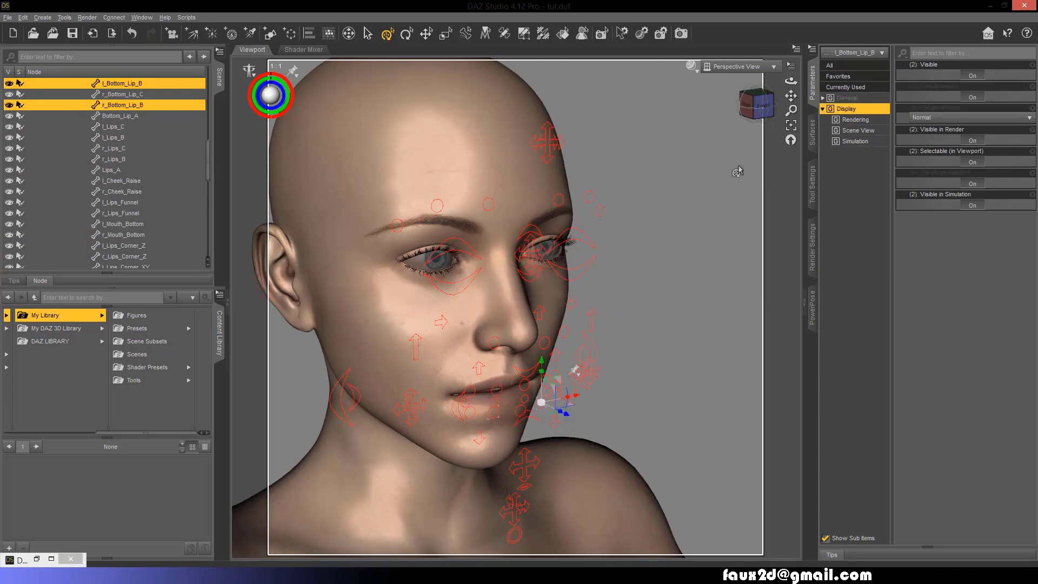
- From the front view, select the Jaw_XY and l_Cheek_In_Out controllers
left_click_drag(738, 172, 703, 171)
left_click(530, 498)
left_click_drag(756, 103, 773, 104)
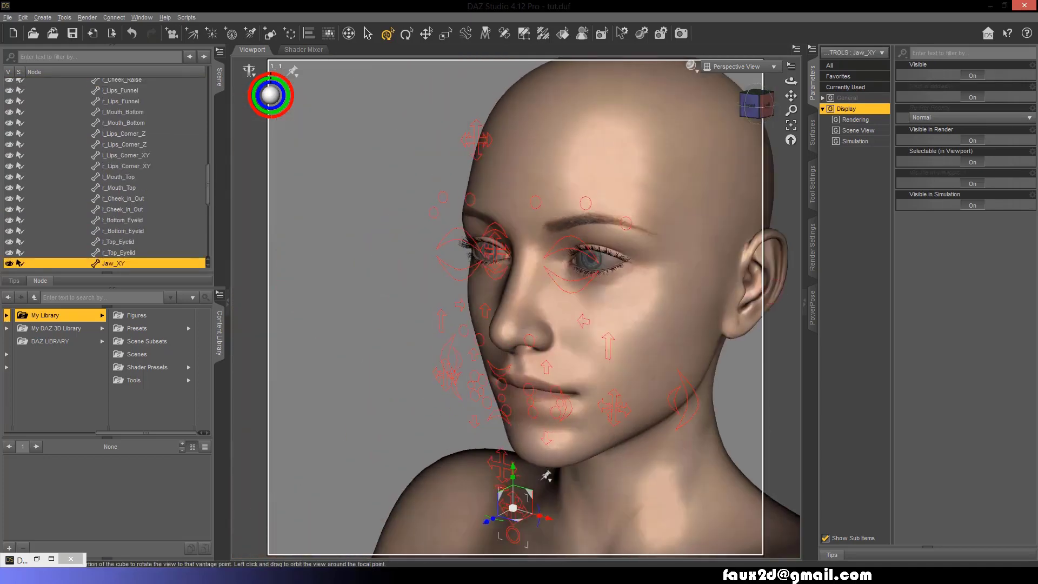
left_click(757, 104)
left_click(632, 373)
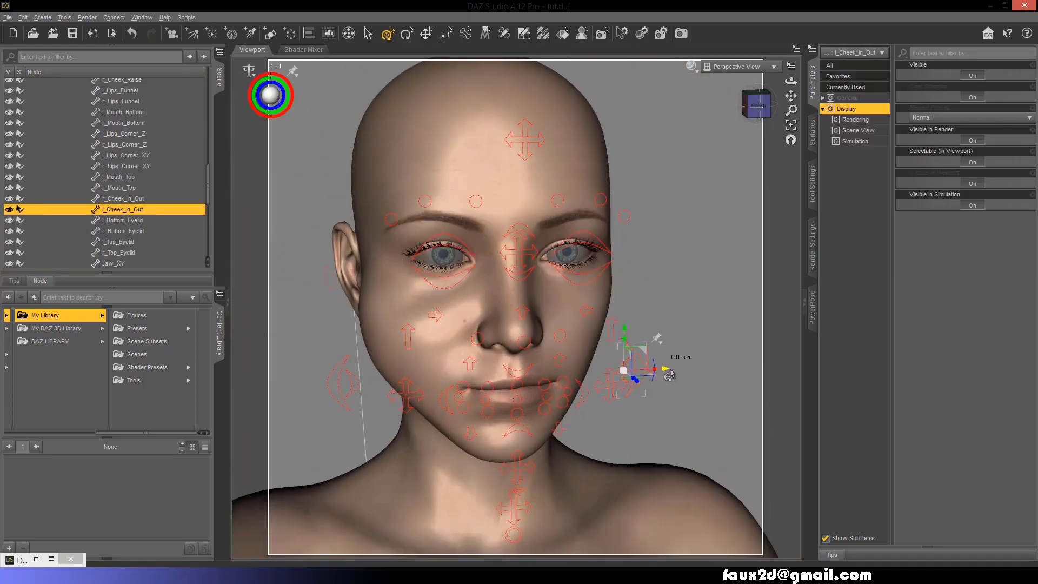
- Try the Lip_Top, Lips_B, Lips_C and r_Cheek controllers, then drag Jaw_XY to part the lips
left_click_drag(660, 349, 611, 358, "alt")
left_click(524, 348)
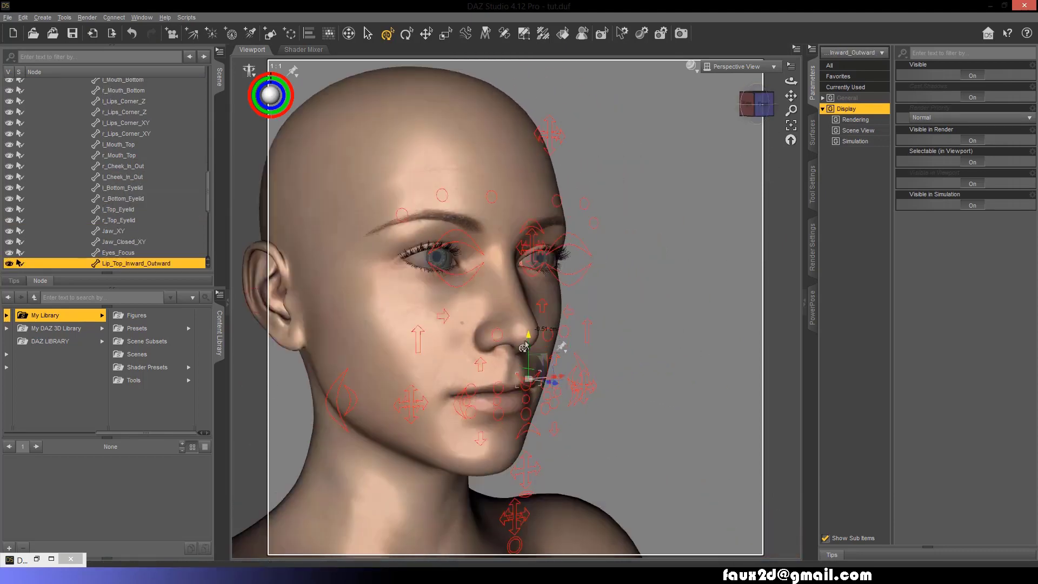
left_click(496, 408)
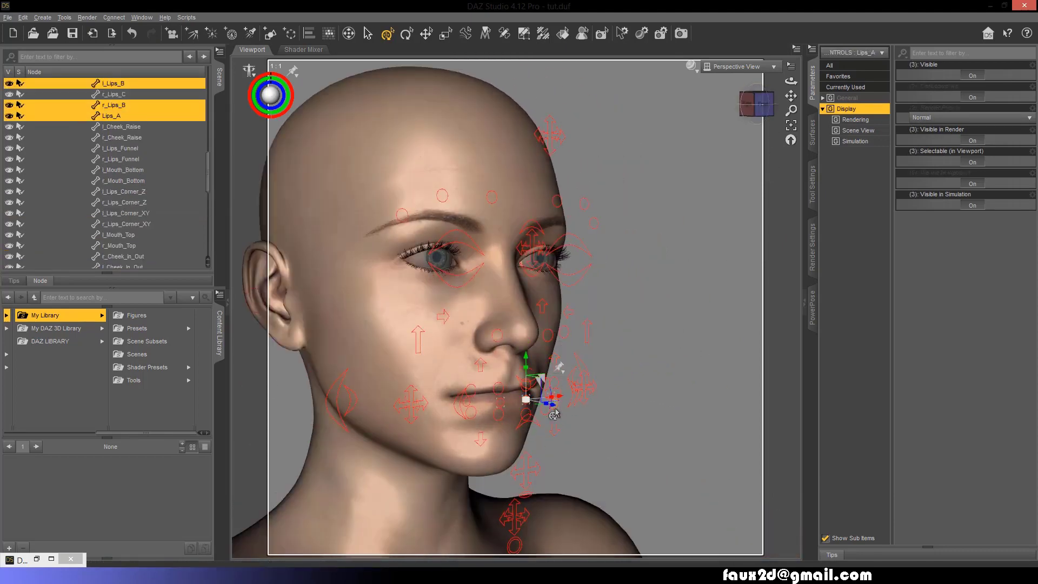
left_click_drag(580, 437, 465, 403, "alt")
left_click(583, 404)
left_click(349, 392)
left_click(514, 486)
left_click_drag(514, 486, 475, 128)
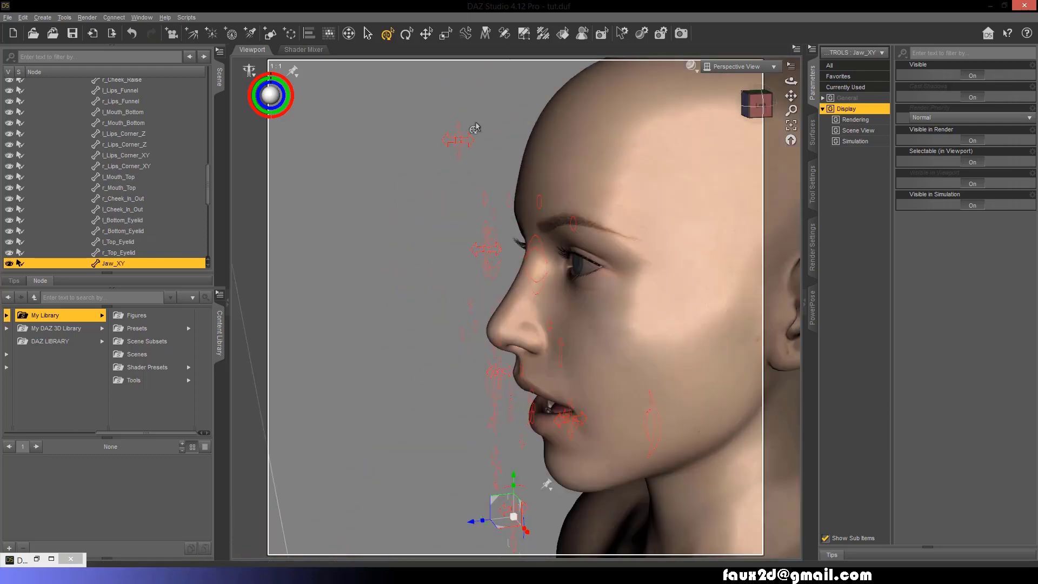
- Select the Tongue_Shape and Tongue_XYZ controllers, returning to the front view
left_click(459, 139)
left_click(451, 115)
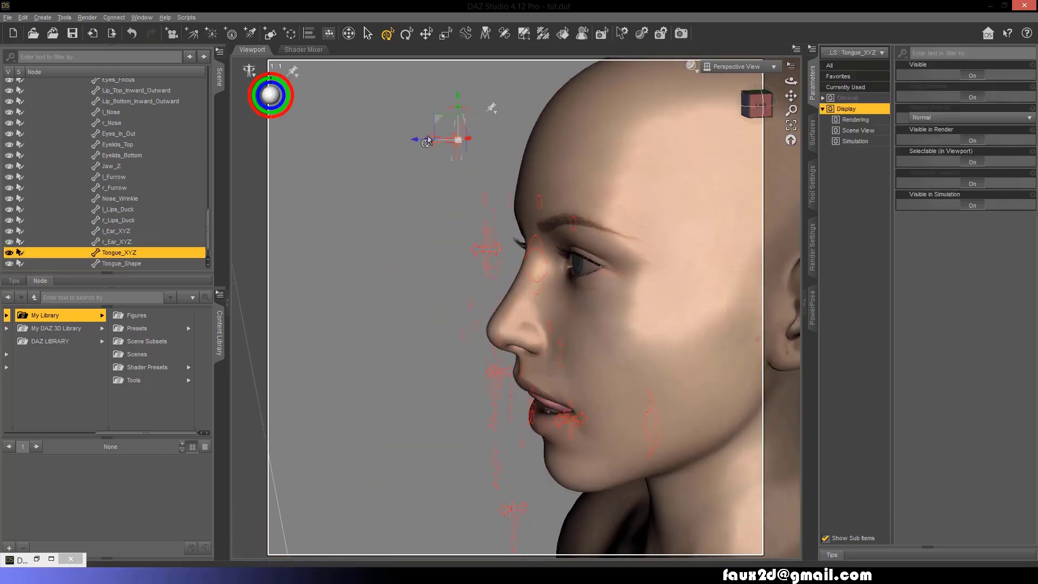
left_click_drag(430, 118, 508, 227, "alt")
- Select the r_Nose and l_Nose controllers, then push Jaw_Closed_XY up 0.14 cm to close the lips
left_click(522, 336)
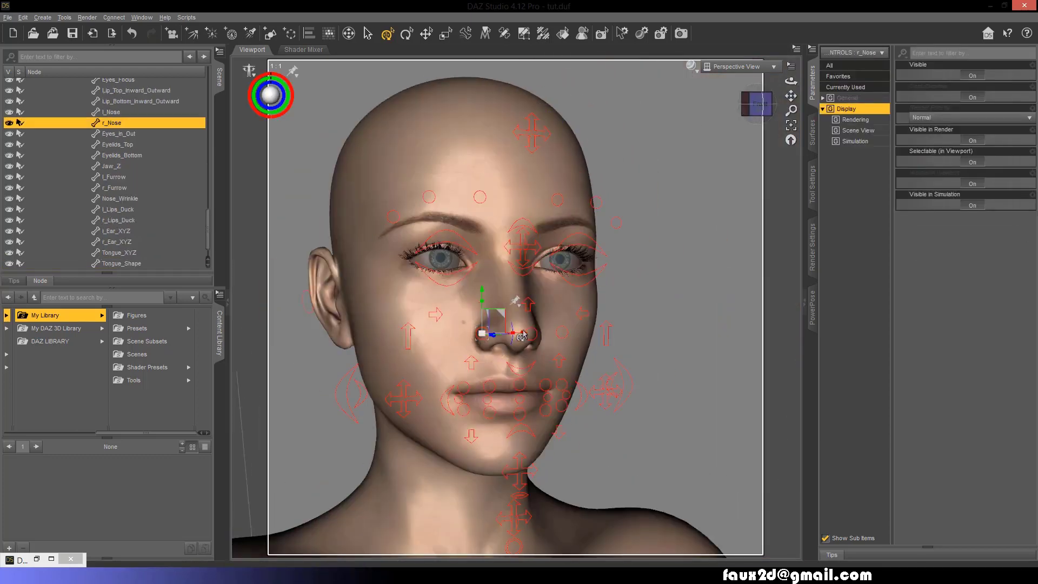
left_click(602, 337)
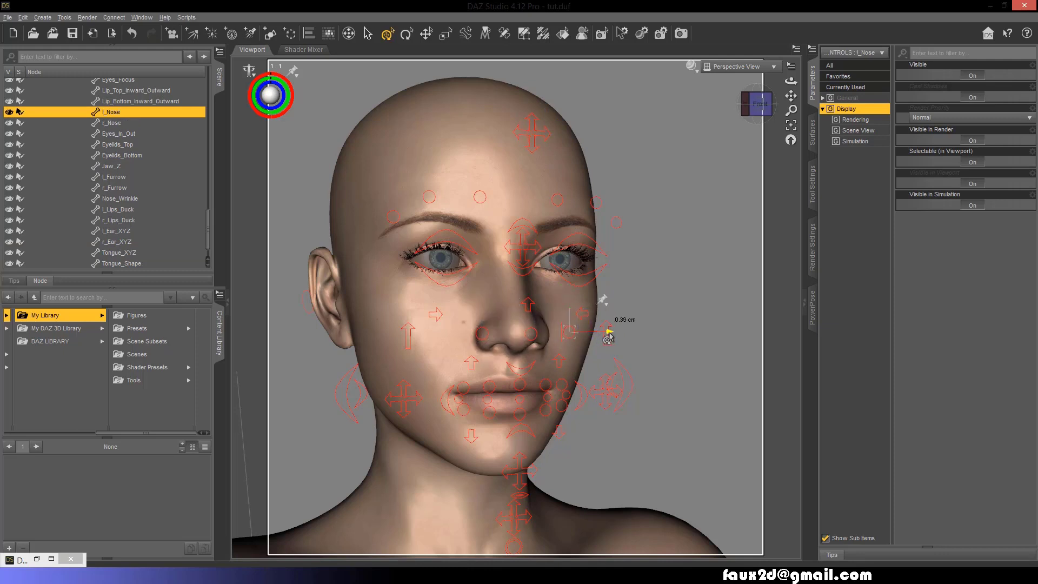
left_click(523, 337)
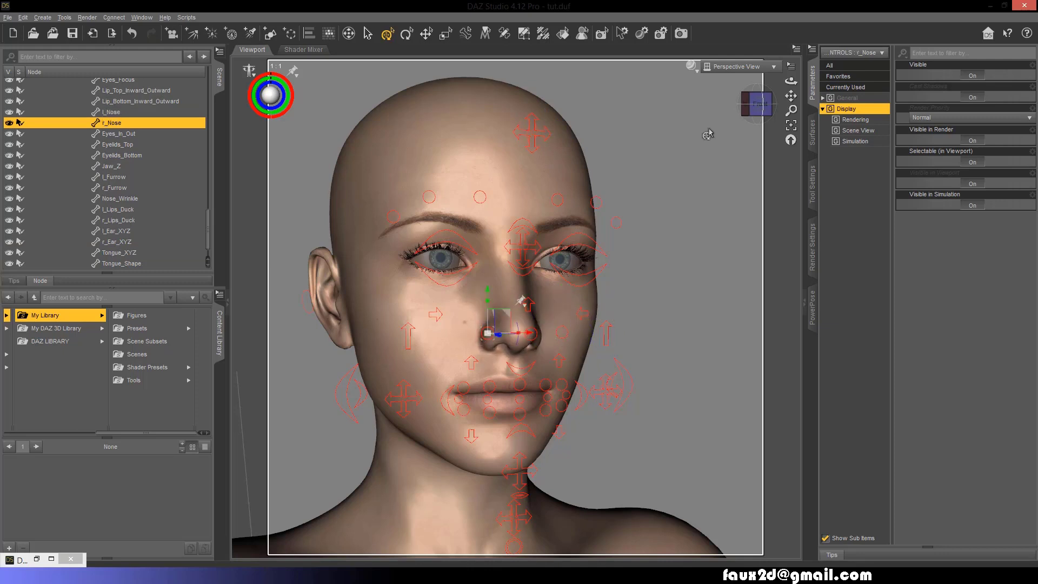
left_click_drag(708, 134, 686, 195, "alt")
left_click(600, 349)
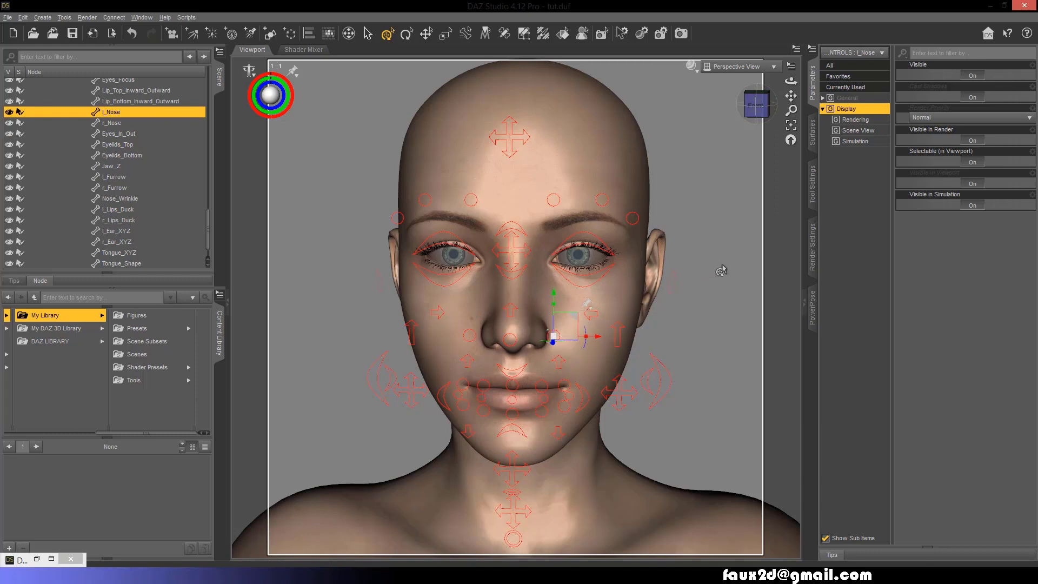
left_click_drag(511, 475, 510, 433)
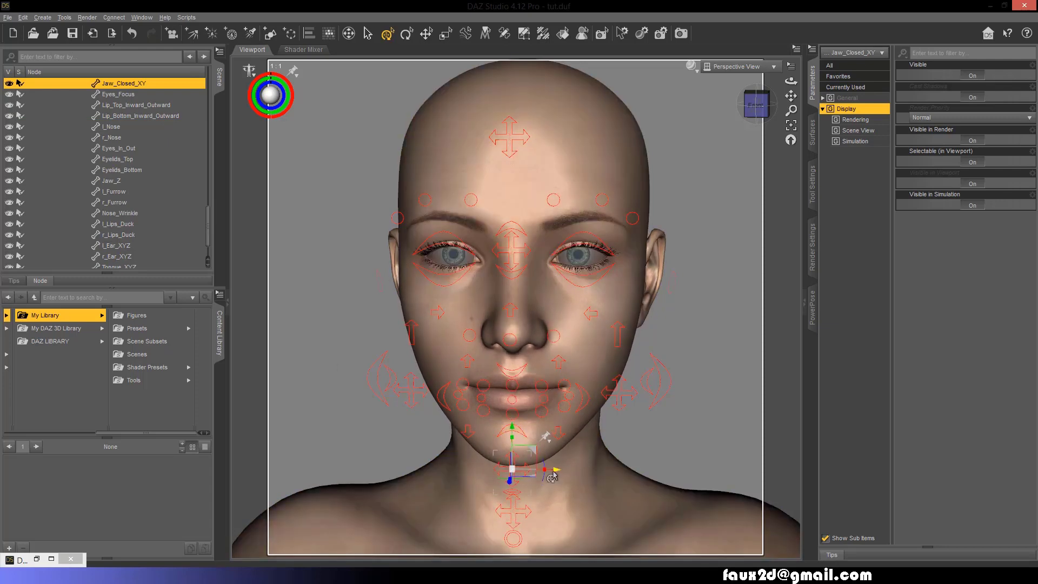
- Shift the closed jaw sideways and pucker both lips with the Lips_Duck controls
left_click_drag(553, 477, 508, 411)
left_click(512, 396)
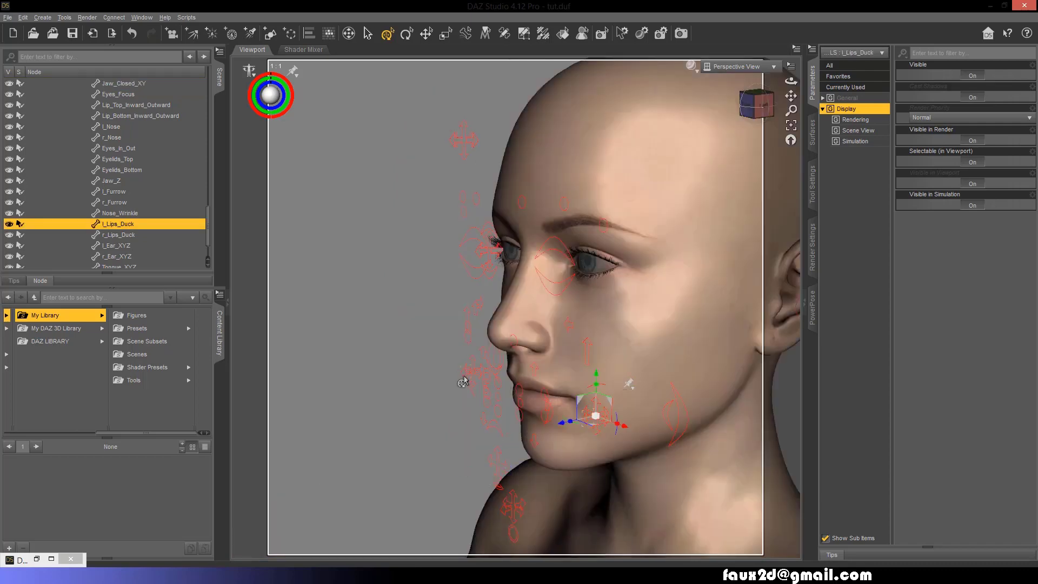
left_click_drag(463, 382, 420, 383, "ctrl")
left_click(770, 104)
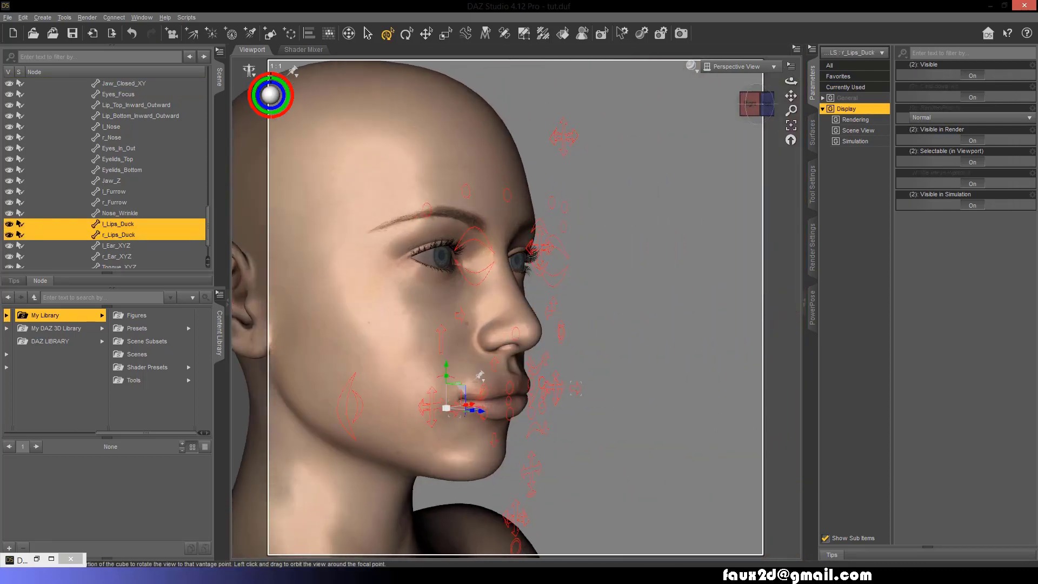
- Move the upper and lower lips in and out, then drop the jaw to open the mouth wide
left_click(520, 411)
left_click_drag(649, 410, 649, 410)
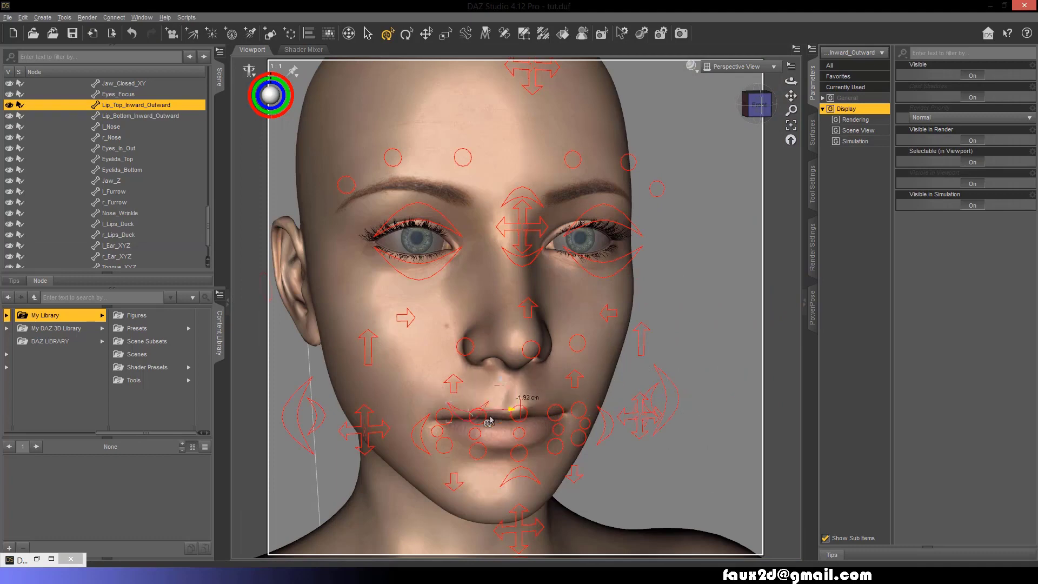
left_click_drag(520, 457, 470, 465)
left_click_drag(520, 413, 518, 457)
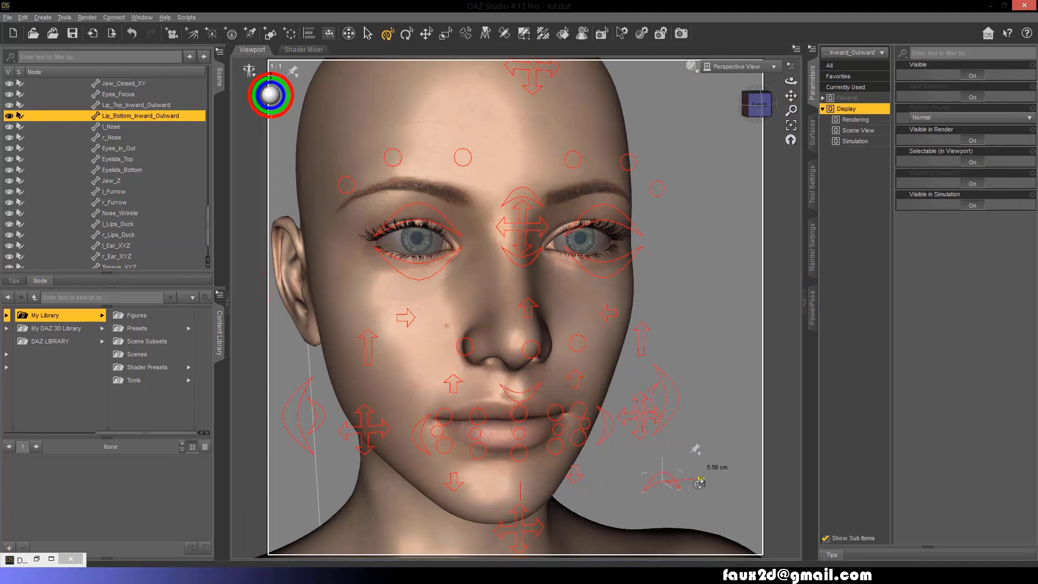
left_click_drag(699, 483, 702, 489)
left_click(556, 115)
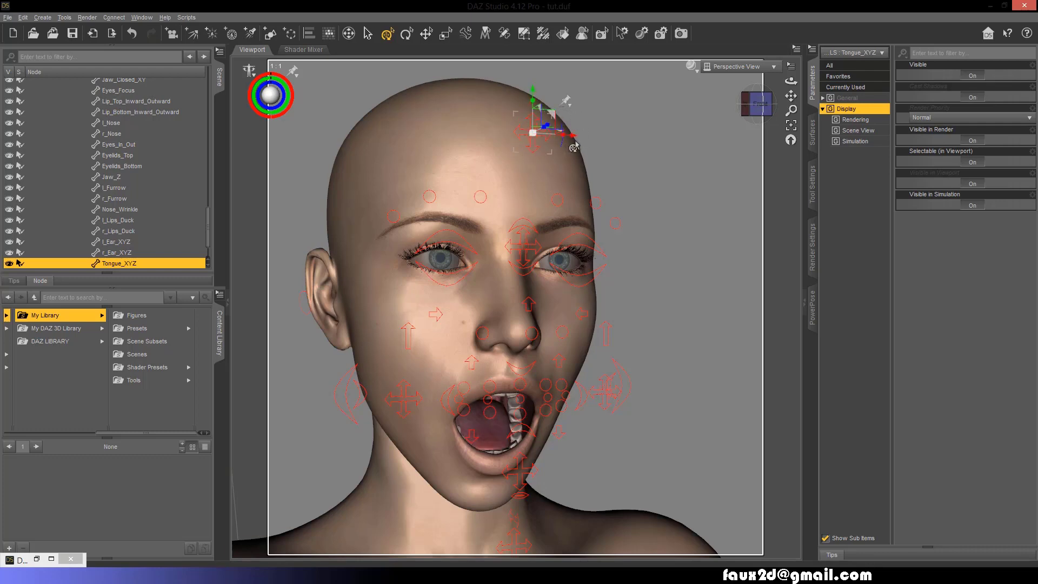
- Push the tongue out and back with Tongue_XYZ, shift it up and sideways, then close the eyes with Eyes_Focus
mouse_move(553, 134)
left_mouse_down()
mouse_move(565, 132)
mouse_move(554, 131)
left_mouse_up()
left_click_drag(648, 131, 547, 143, "alt")
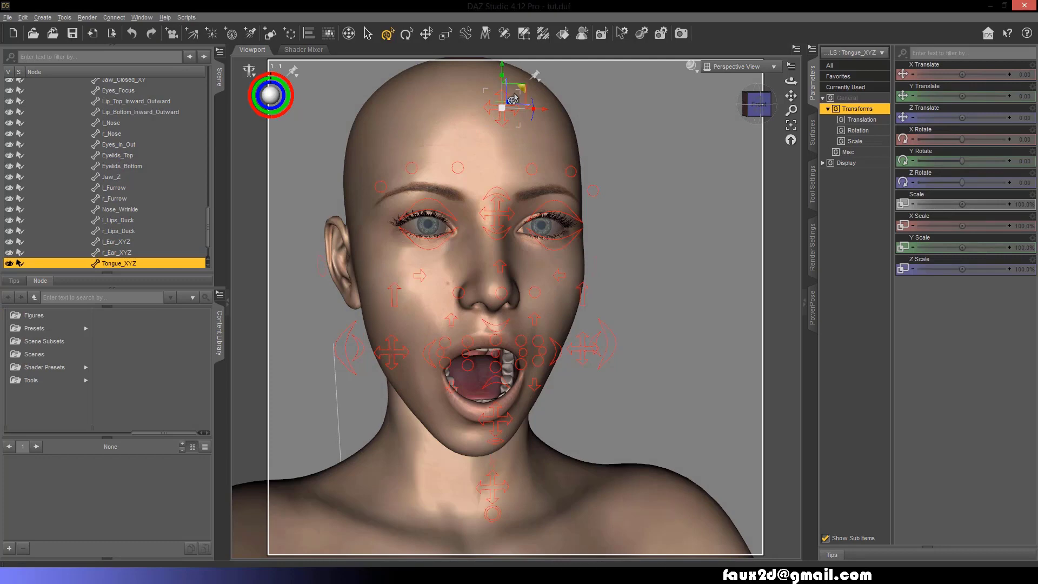
left_click_drag(512, 99, 594, 106)
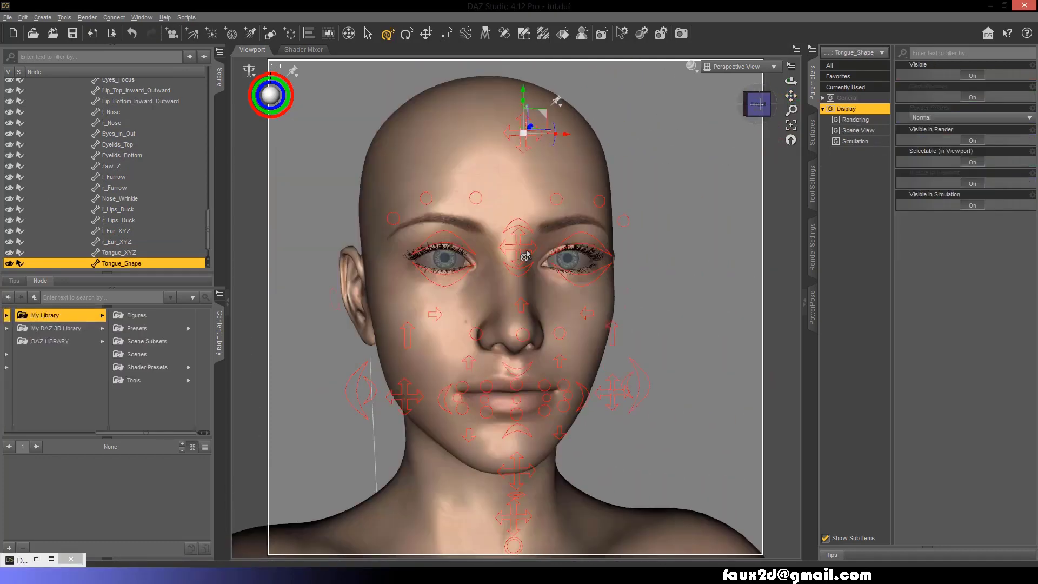
left_click_drag(533, 104, 632, 208)
- Half-close the eyes with Eyes_In_Out, then open them again
left_click(577, 234)
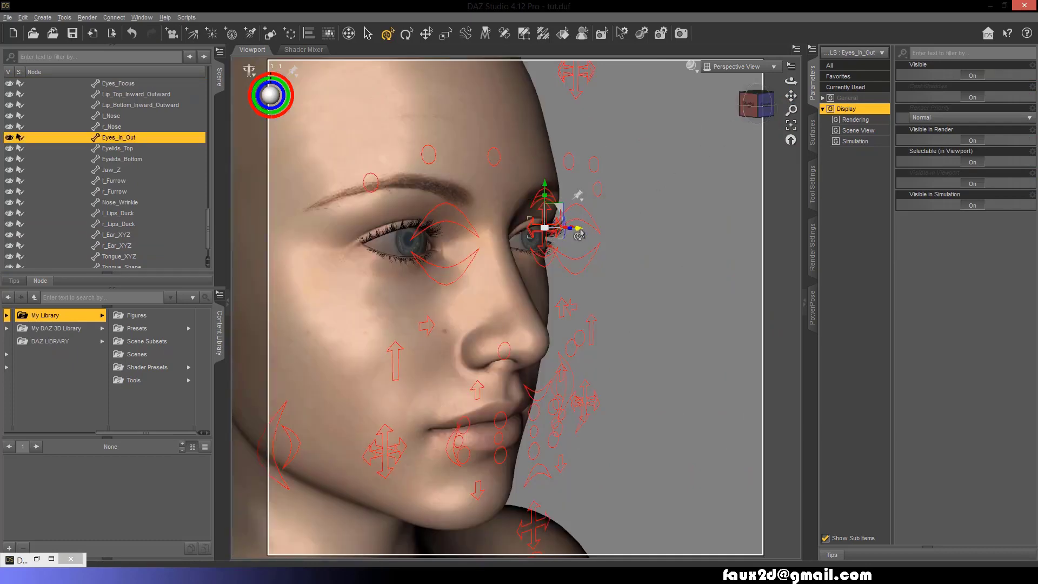
left_click_drag(577, 234, 583, 278)
left_click_drag(527, 249, 533, 227)
- Select the r_Bottom_Eyelid and l_Top_Eyelid controllers, then select the CONTROLS group and frame it
left_click(424, 267)
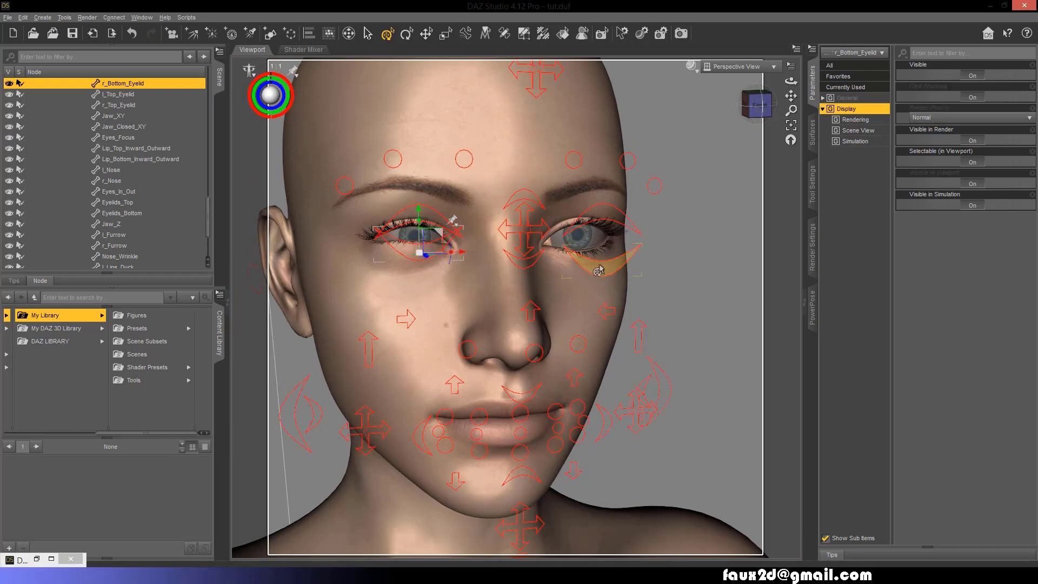
left_click(601, 224)
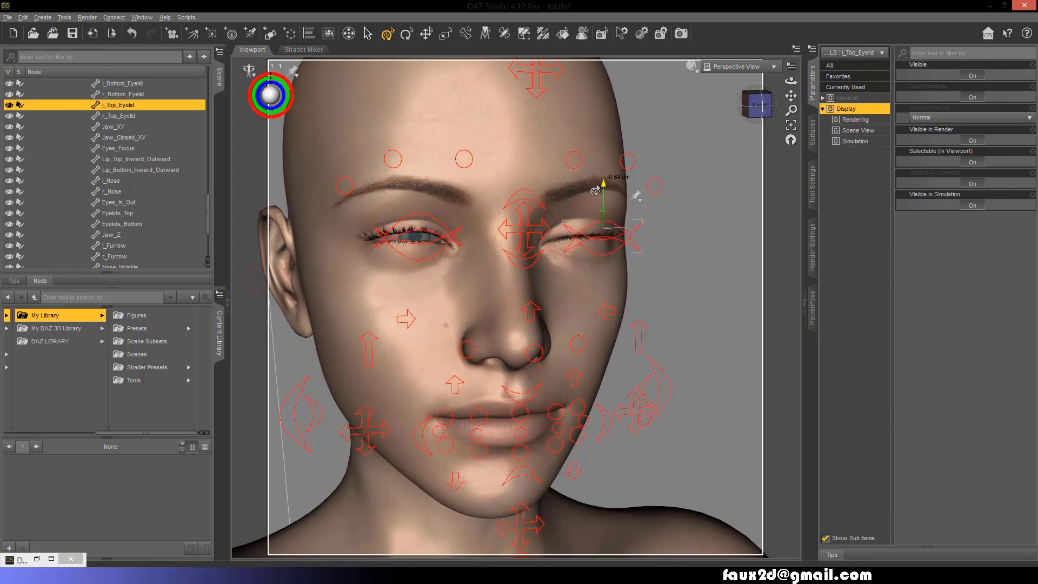
left_click(418, 217)
key("ctrl+f")
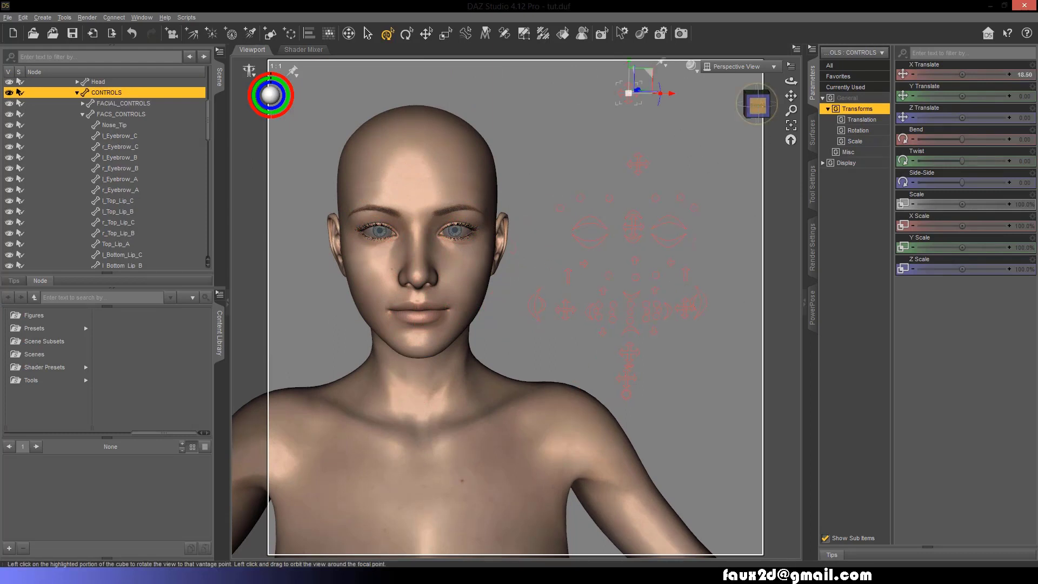
- Snap to a close front view of the face and select both Eyebrow_B controllers
left_click_drag(757, 106, 754, 106)
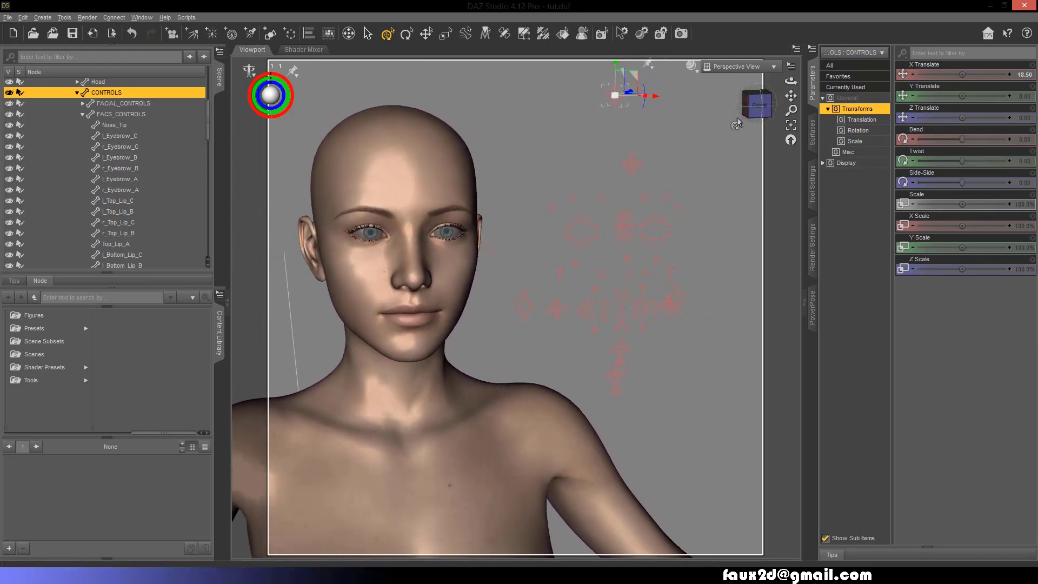
left_click(755, 107)
left_click(503, 213)
left_click(568, 215, "ctrl")
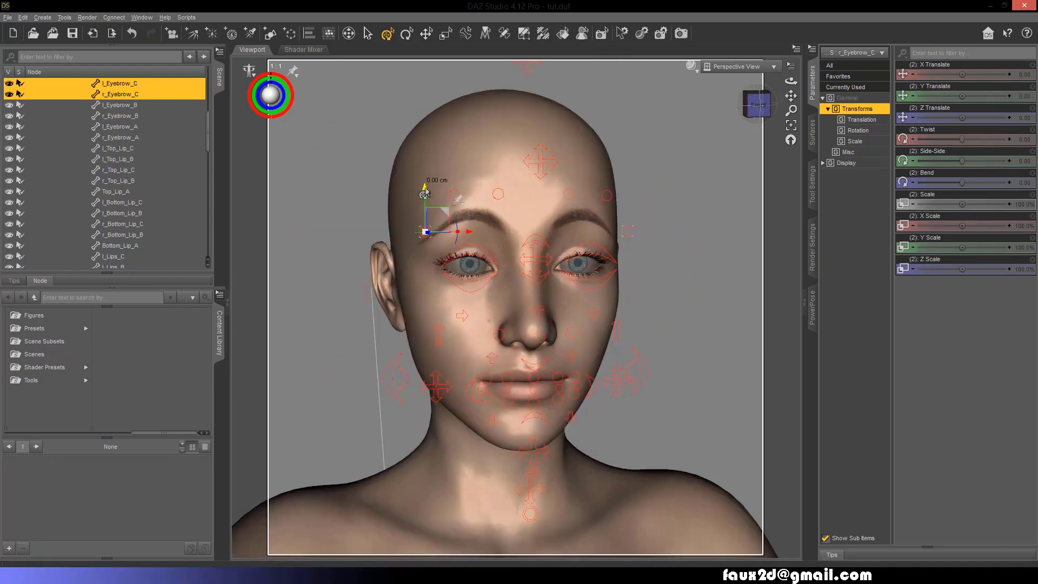
- Raise Eyelids_Top, work the chin control, and select the Eyebrow_A and outer eyebrow controllers
left_click_drag(535, 239, 537, 197)
left_click_drag(527, 500, 542, 476)
left_click(563, 215)
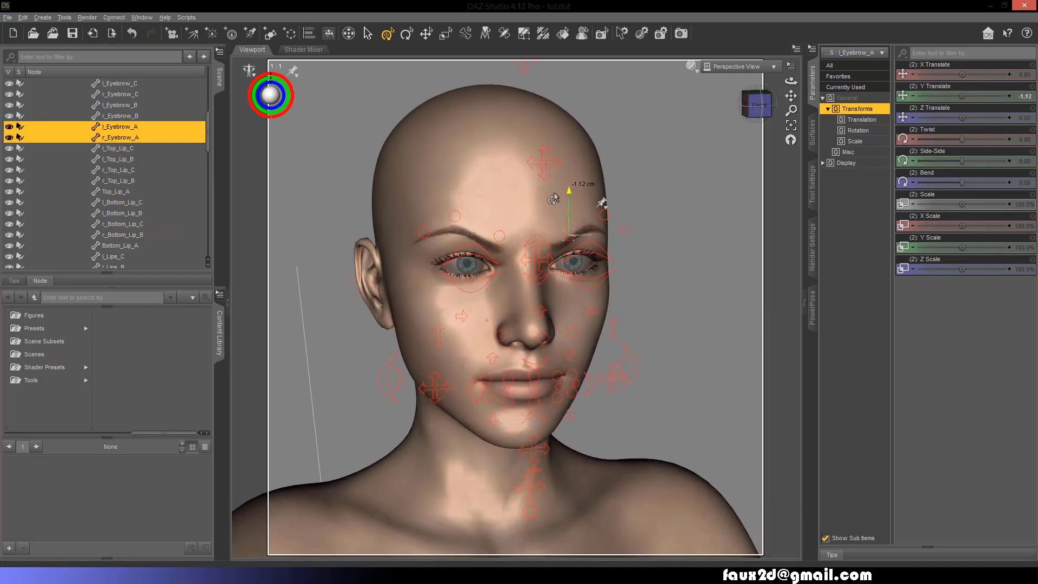
left_click(603, 213)
left_click(424, 234)
- Select the Eyelids_Top, Lip_Top/Bottom_Inward_Outward and both Lips_Corner_XY controllers from the front
left_click(535, 200)
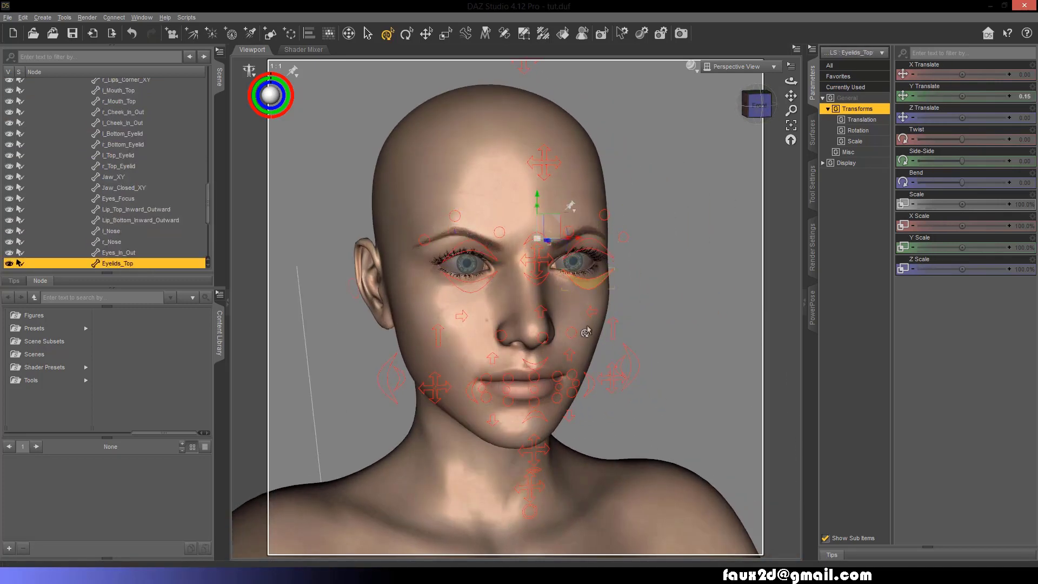
left_click(537, 369)
left_click(540, 405)
left_click(757, 104)
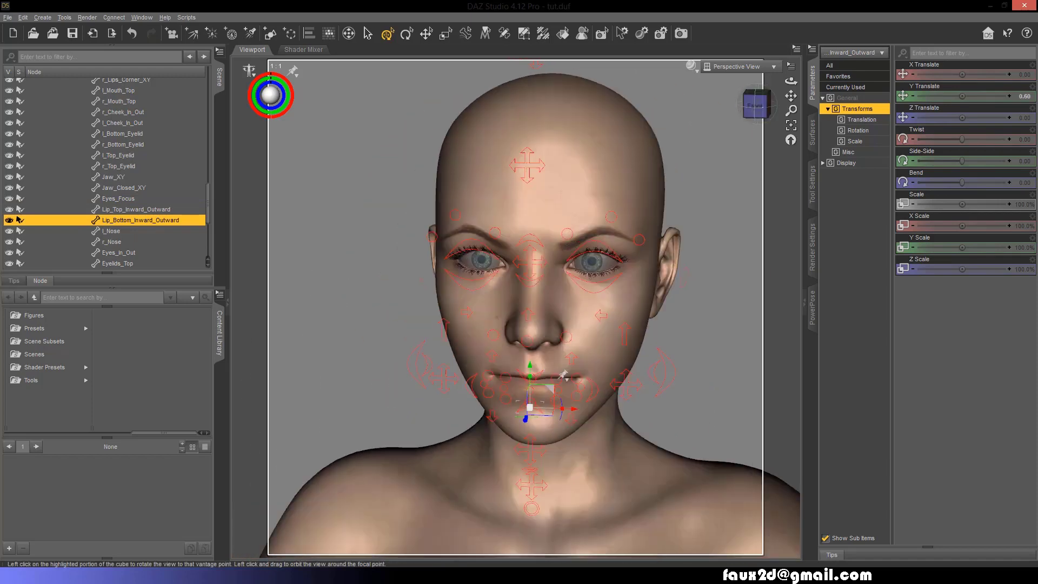
left_click(752, 100)
left_click(473, 369)
left_click(589, 363)
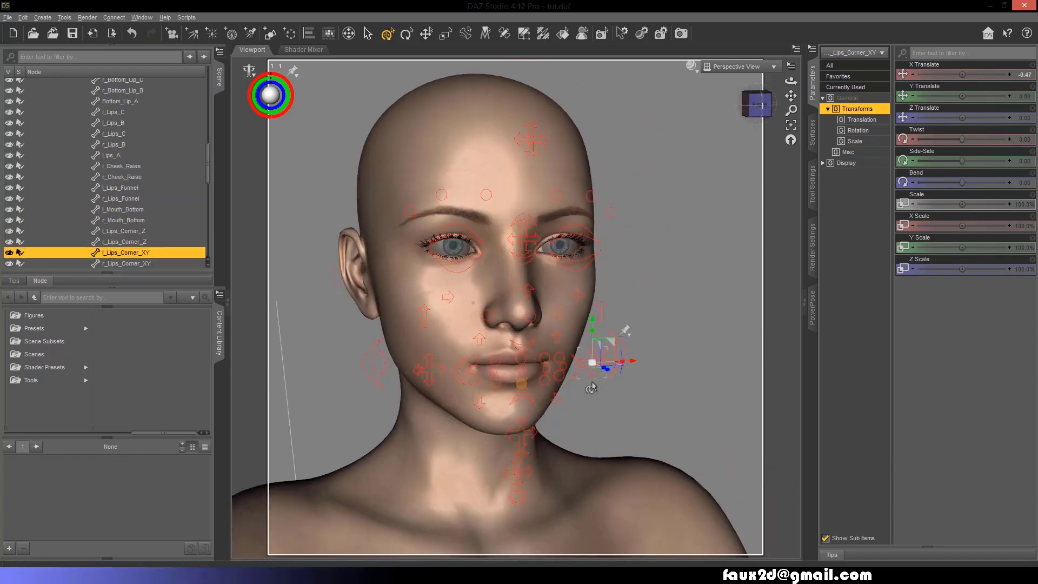
- Shift the jaw sideways with Jaw_Closed_XY, re-aim Eyes_Focus, and pull l_Cheek_In_Out to -0.44 cm
left_click(425, 369)
left_click_drag(527, 431, 537, 424)
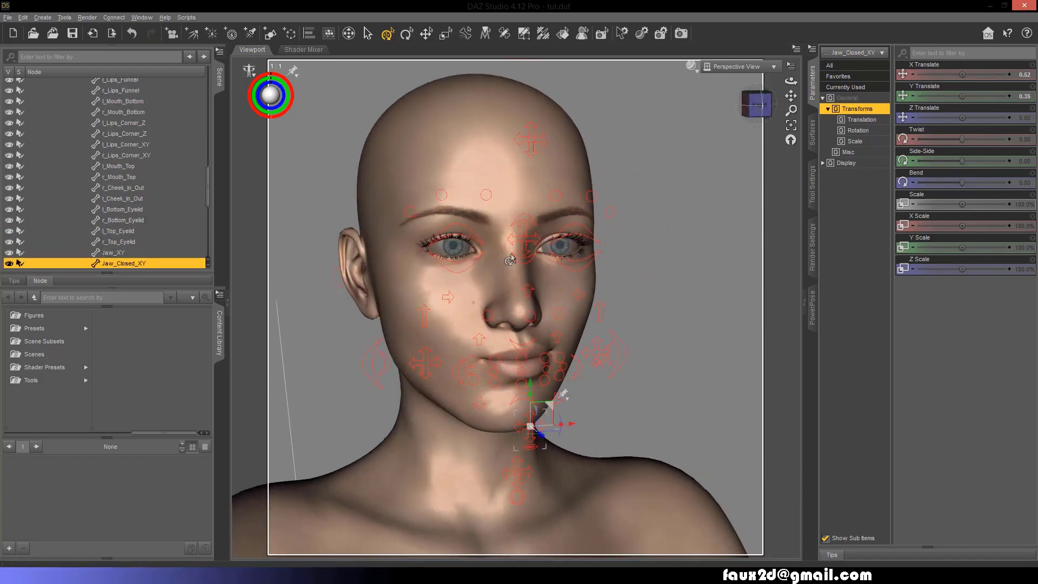
left_click_drag(487, 195, 493, 185)
left_click(449, 181)
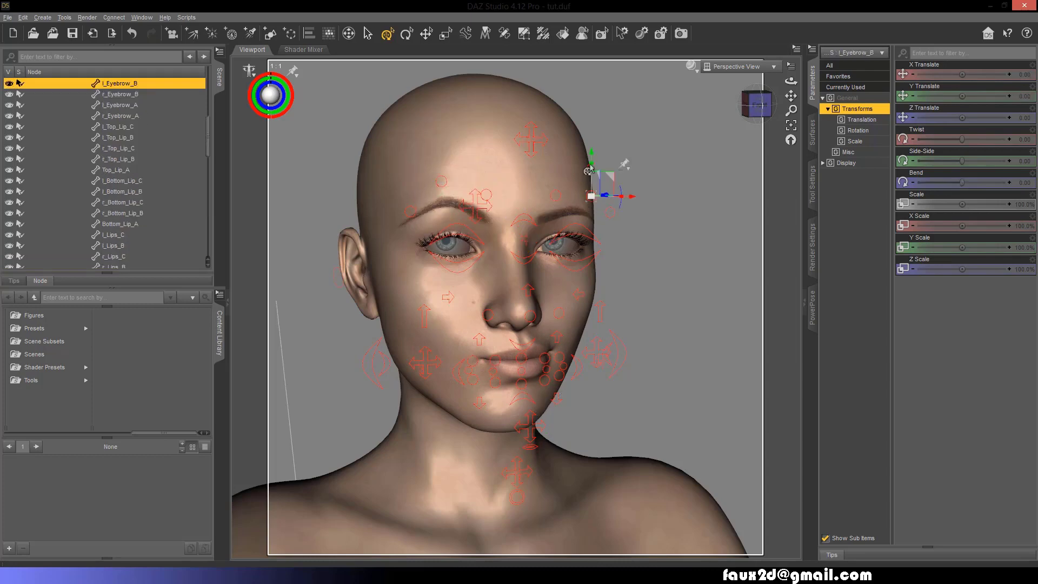
left_click(522, 189)
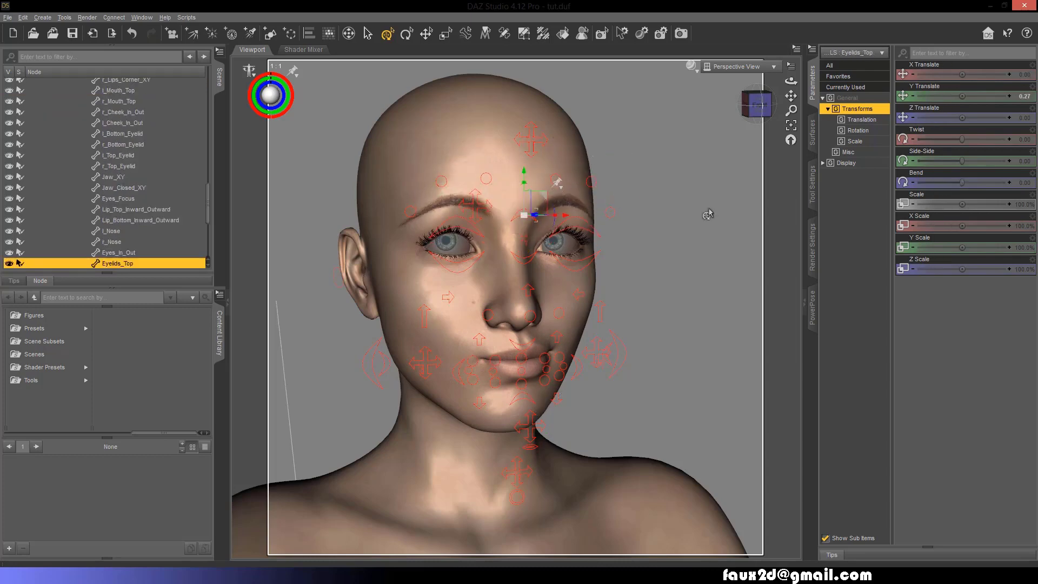
left_click_drag(599, 354, 643, 359)
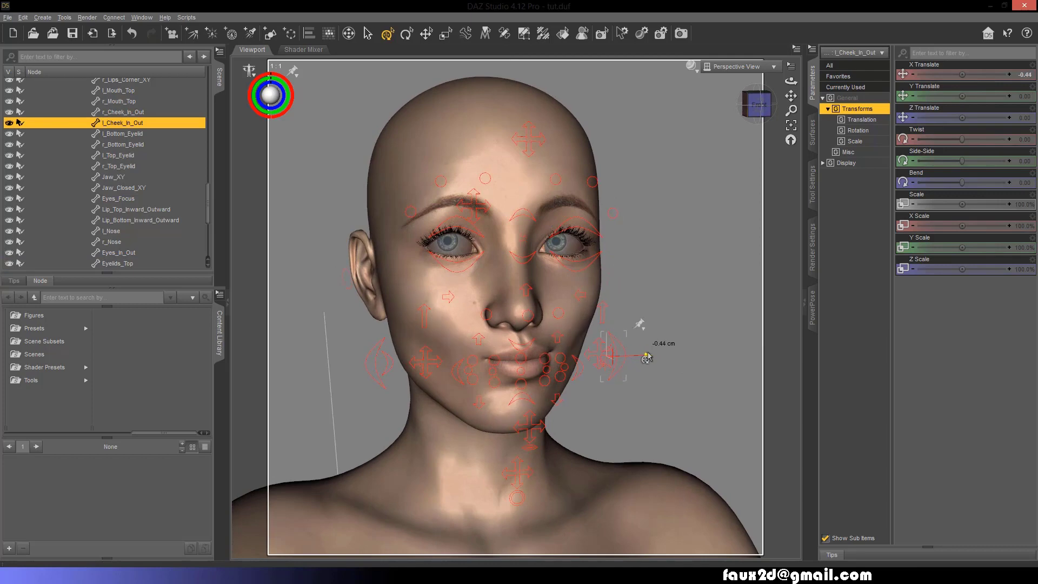